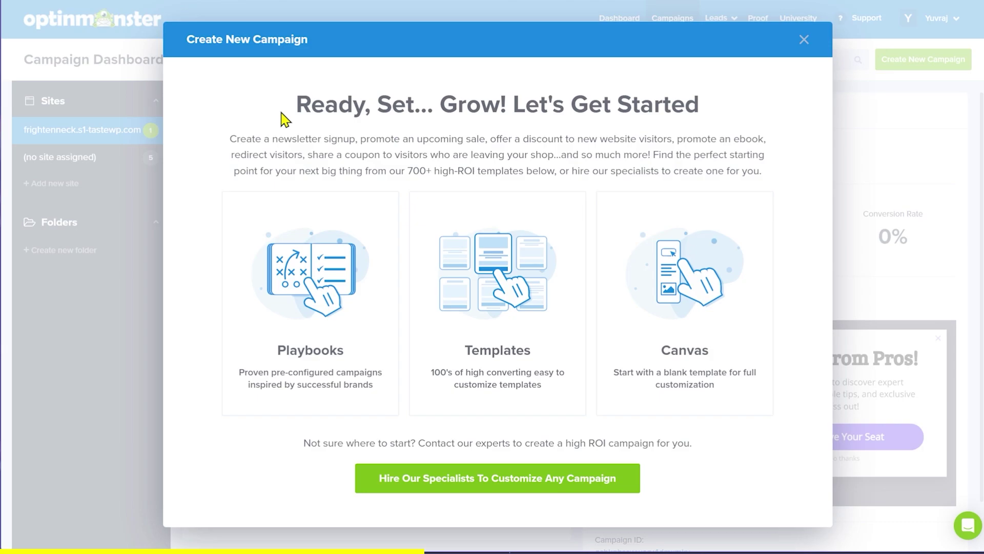
- Load smashballoon.com in the browser to view the Smash Balloon homepage
{"action": "left_click_drag", "start_coordinate": [283, 108], "coordinate": [699, 104]}
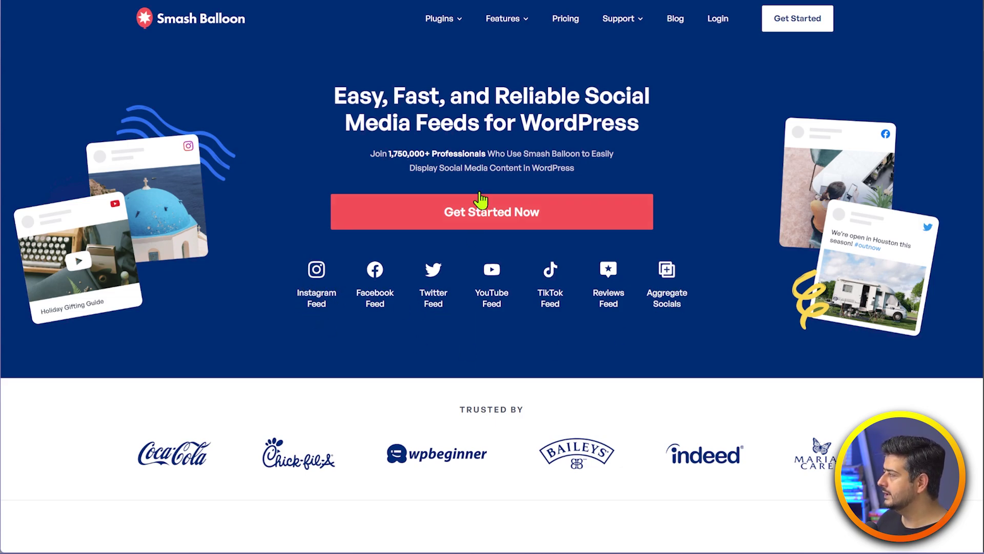
- Go to the Instagram Feed product page from the Smash Balloon Plugins menu
{"action": "mouse_move", "coordinate": [460, 26]}
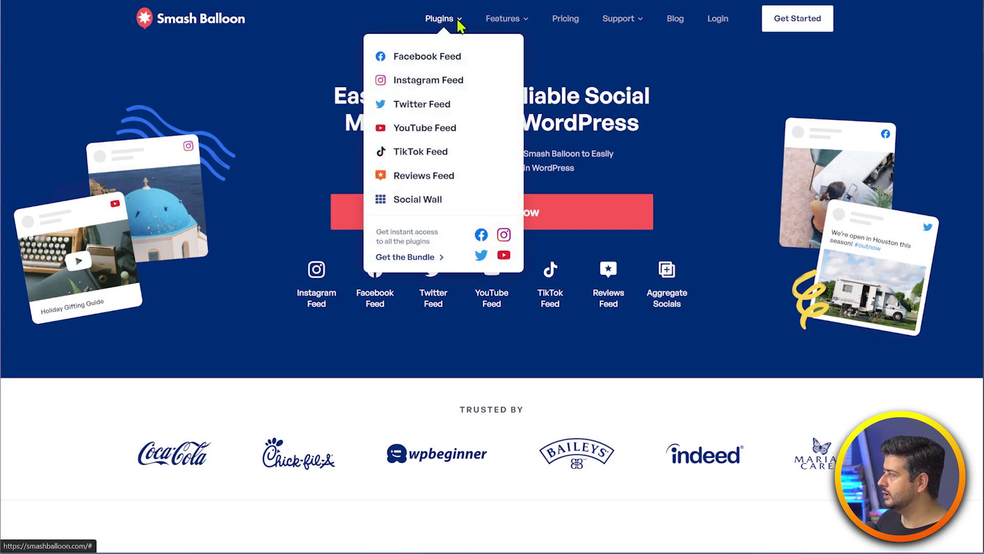
{"action": "left_click", "coordinate": [417, 94]}
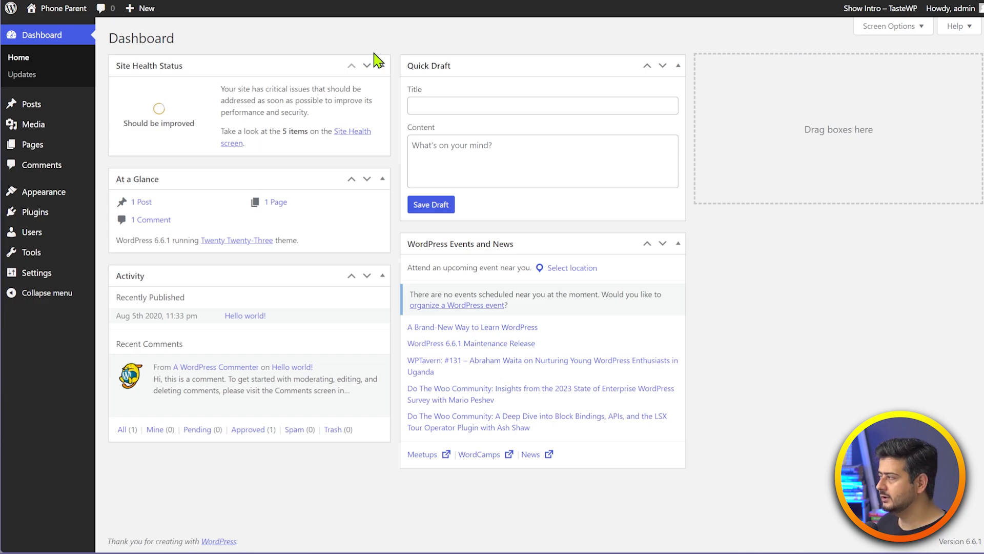
- Upload Instagram-Feed-Pro-6.4-Elite.zip as a new plugin, install it, and activate it
{"action": "mouse_move", "coordinate": [40, 220]}
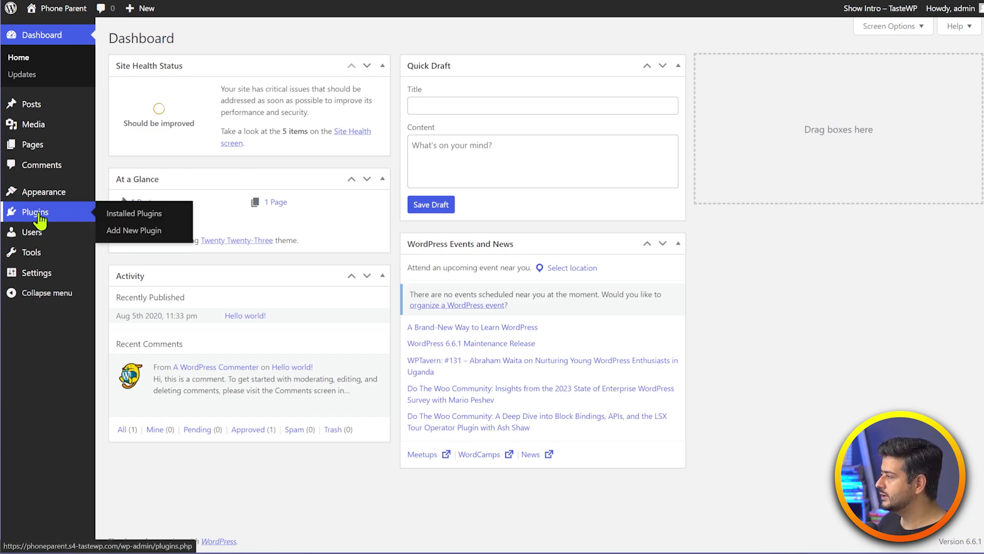
{"action": "left_click", "coordinate": [139, 231]}
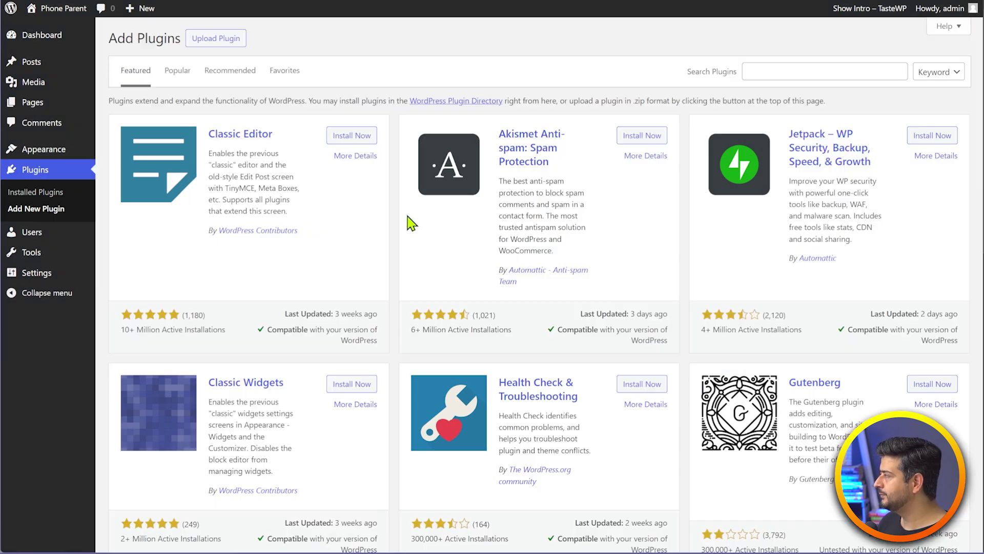
{"action": "left_click", "coordinate": [219, 39]}
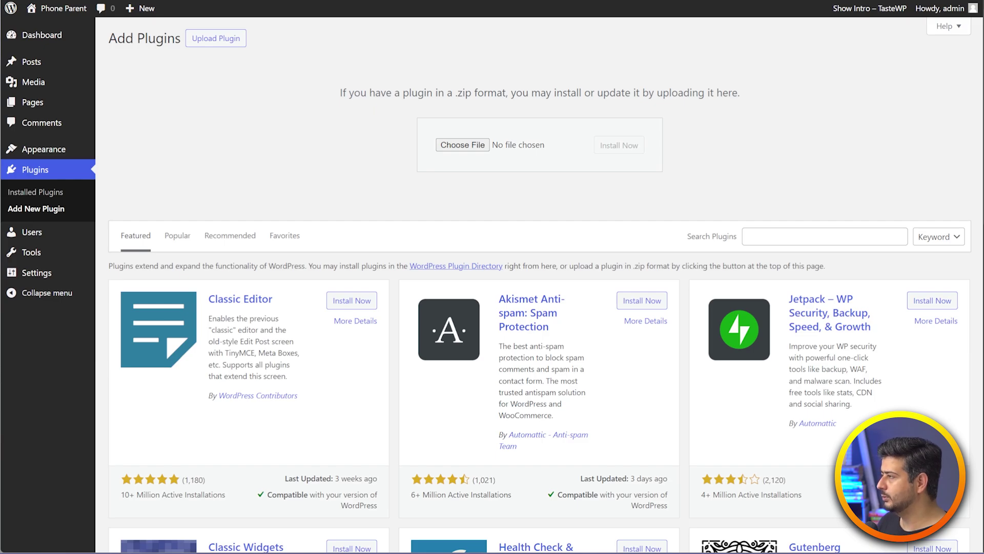
{"action": "left_click_drag", "start_coordinate": [0, 142], "coordinate": [538, 149]}
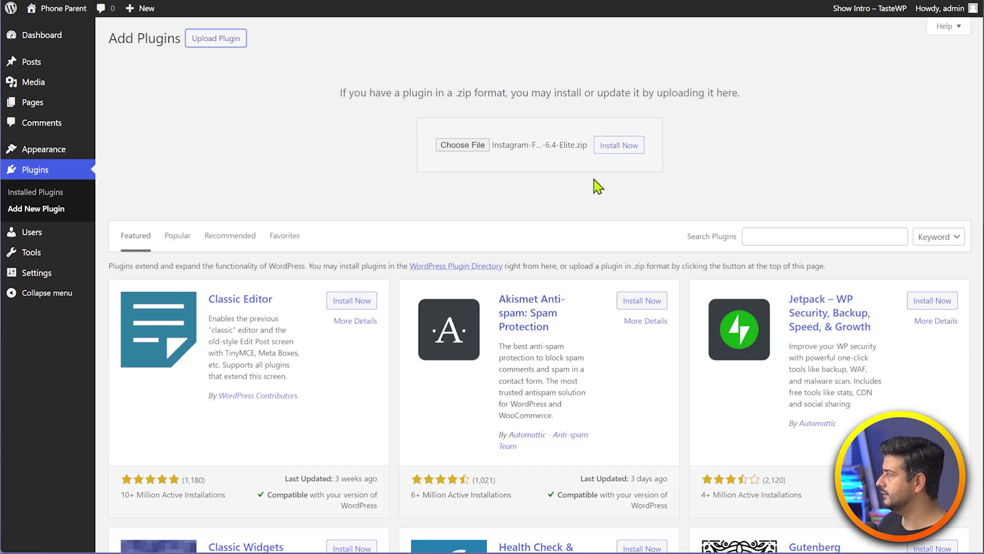
{"action": "left_click", "coordinate": [614, 148]}
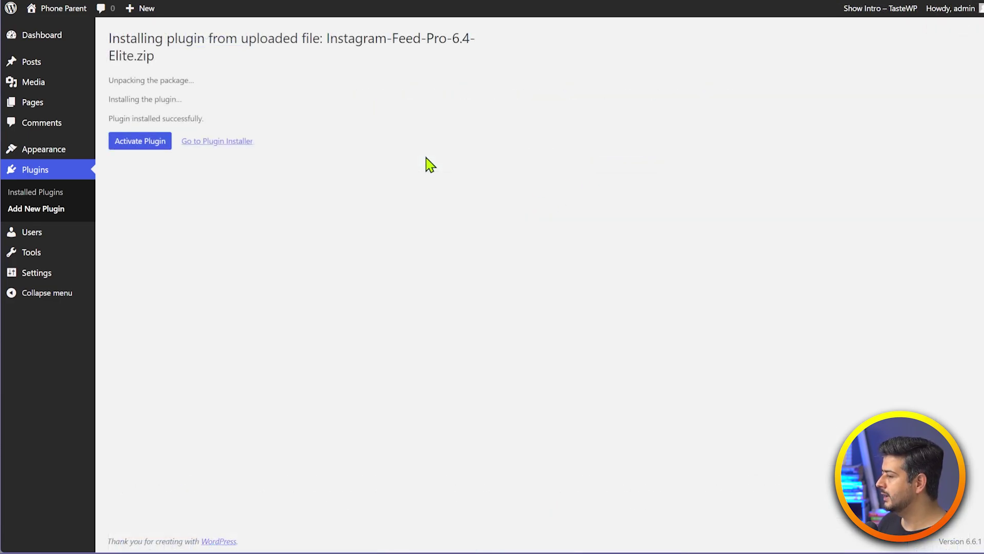
{"action": "left_click", "coordinate": [136, 146]}
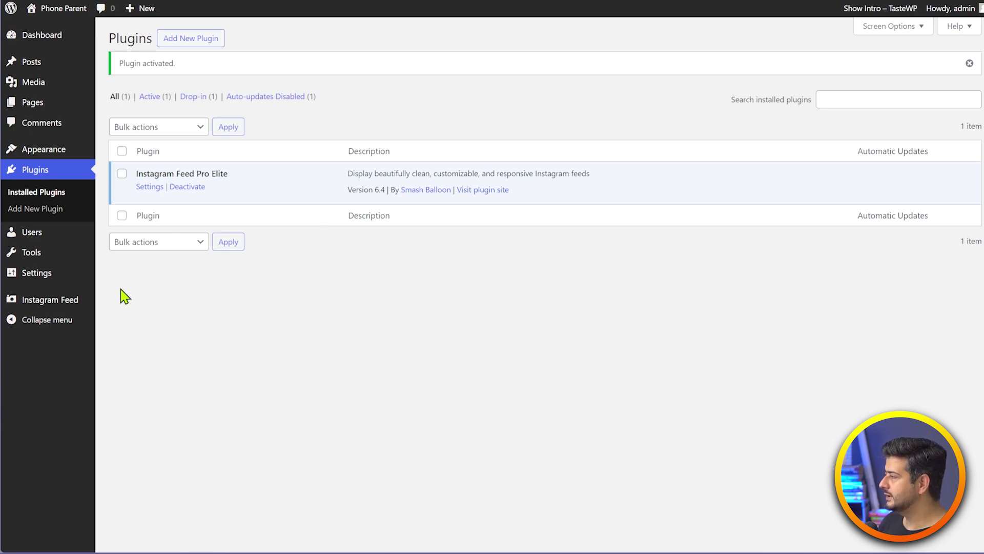
- Go to Instagram Feed > Settings from the WordPress admin sidebar
{"action": "mouse_move", "coordinate": [77, 303]}
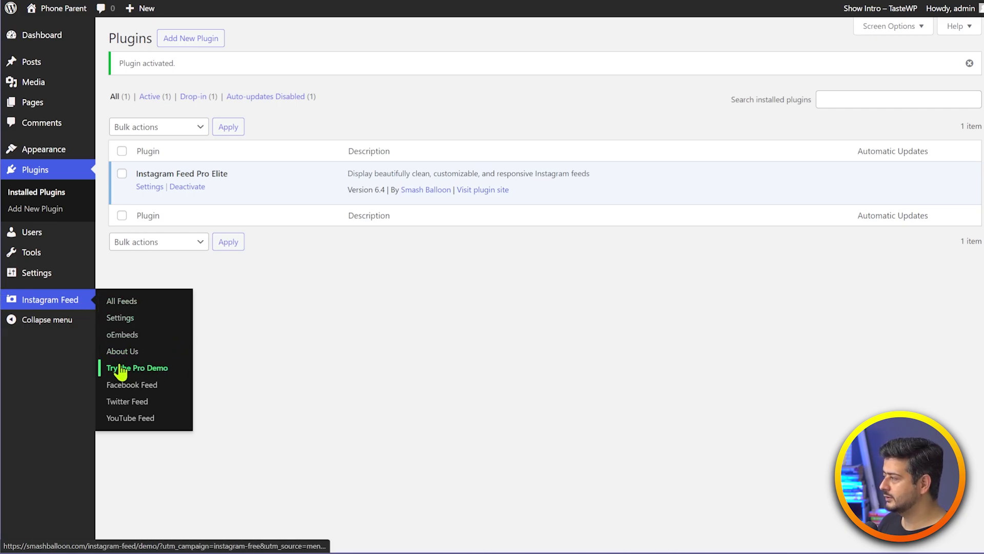
{"action": "left_click", "coordinate": [148, 322]}
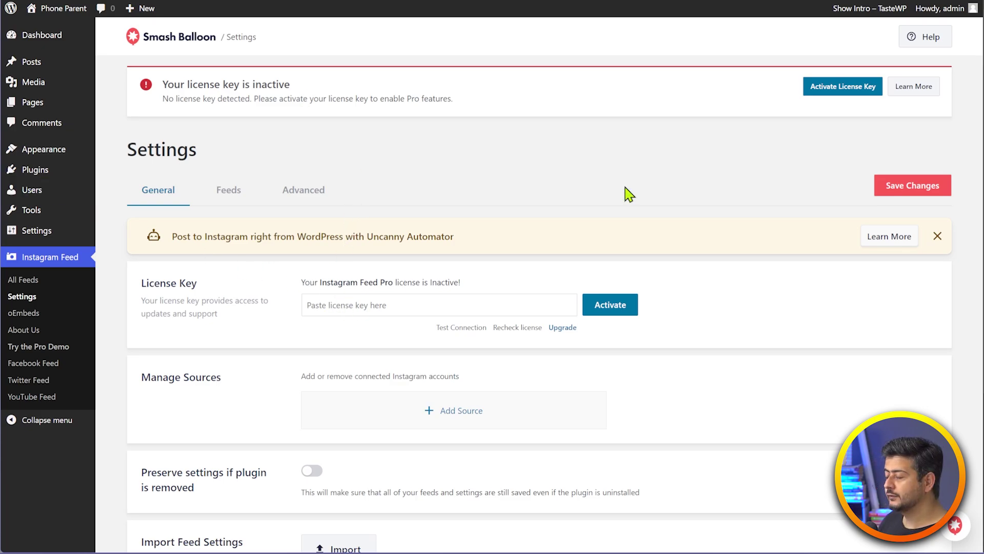
- Paste and activate the Pro license key, reload Settings, then go to All Feeds
{"action": "left_click", "coordinate": [455, 305]}
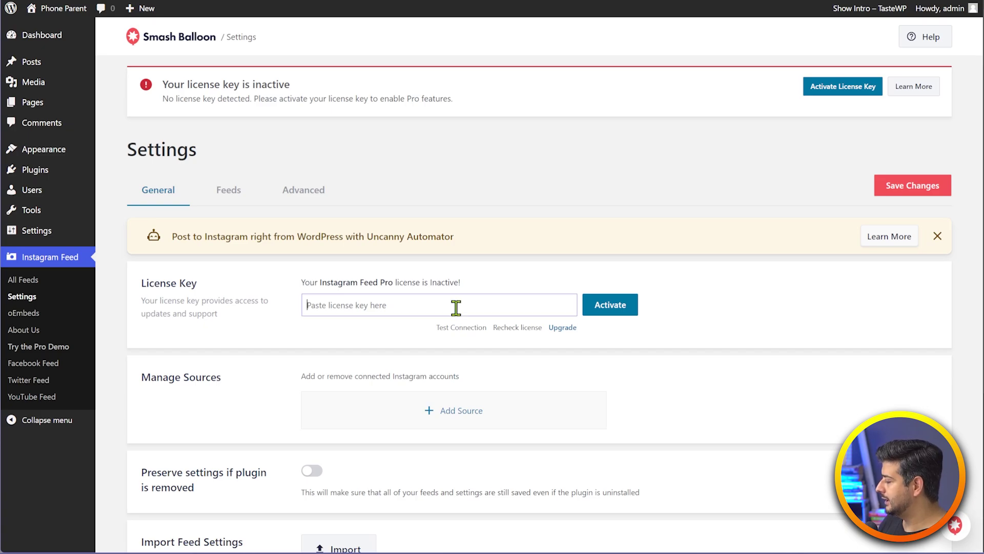
{"action": "key", "text": "ctrl+v"}
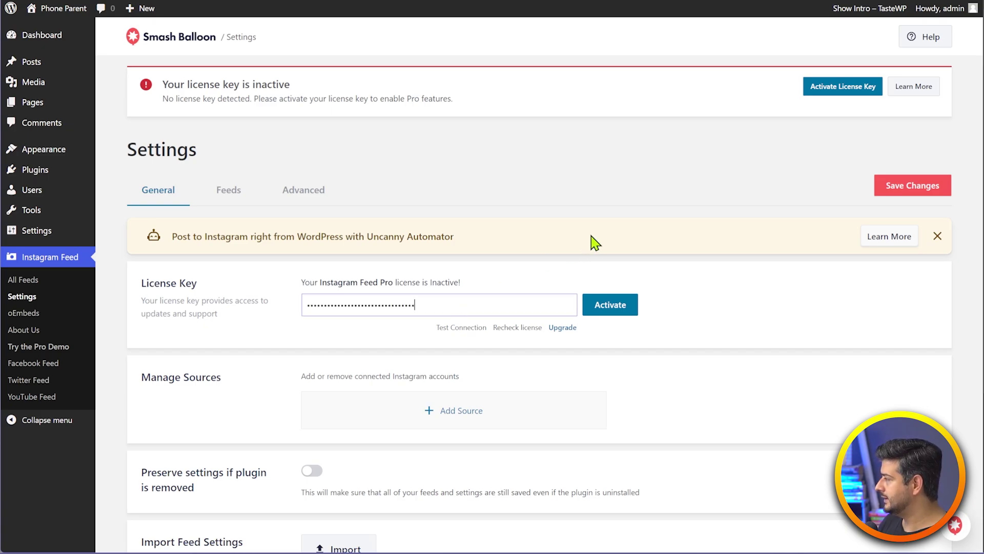
{"action": "left_click", "coordinate": [613, 314]}
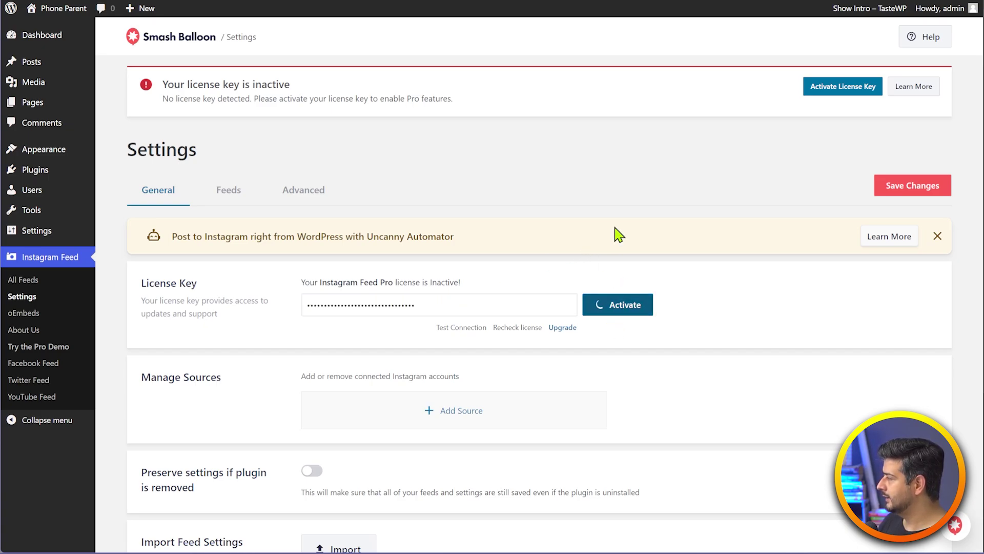
{"action": "scroll", "coordinate": [617, 233], "scroll_direction": "down", "scroll_amount": 4}
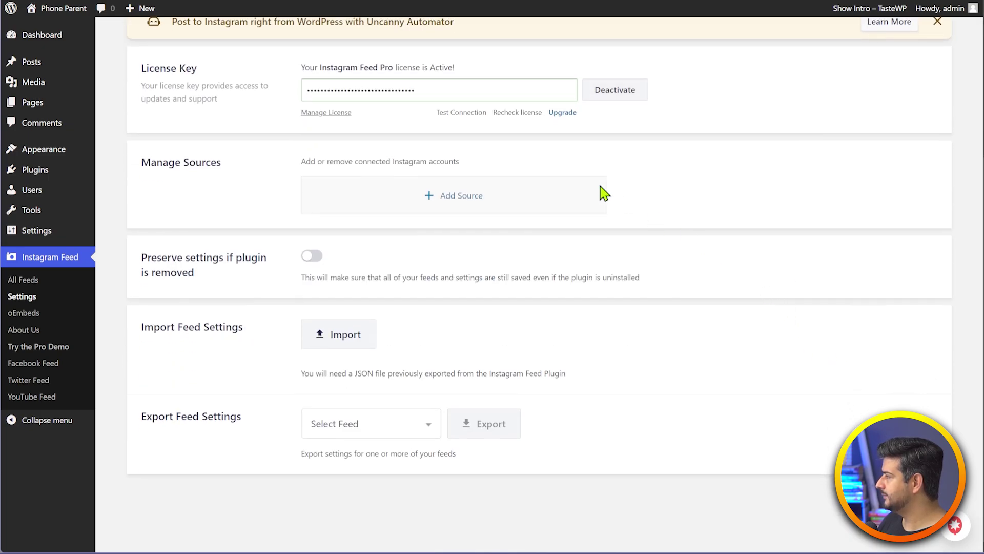
{"action": "scroll", "coordinate": [490, 145], "scroll_direction": "up", "scroll_amount": 1}
{"action": "scroll", "coordinate": [490, 145], "scroll_direction": "up", "scroll_amount": 4}
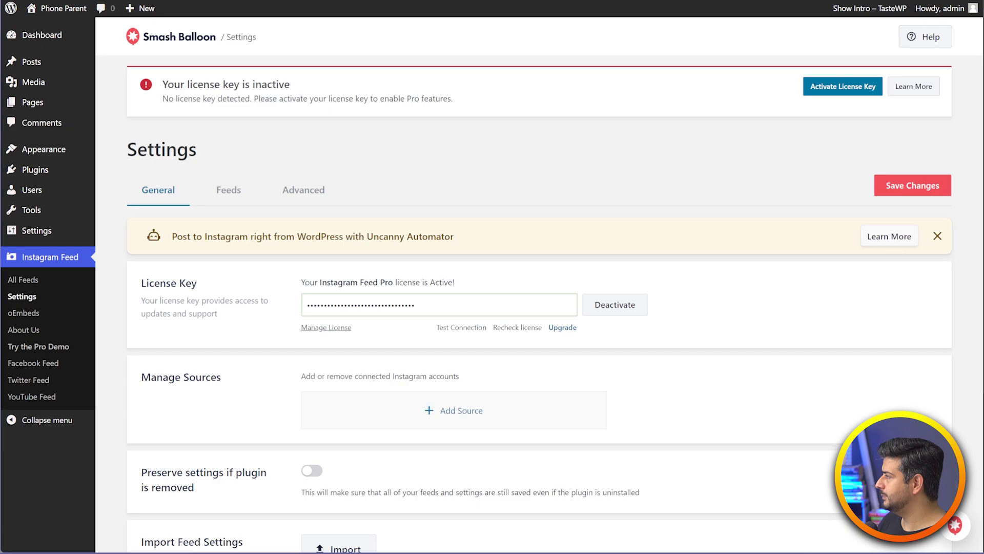
{"action": "key", "text": "F5"}
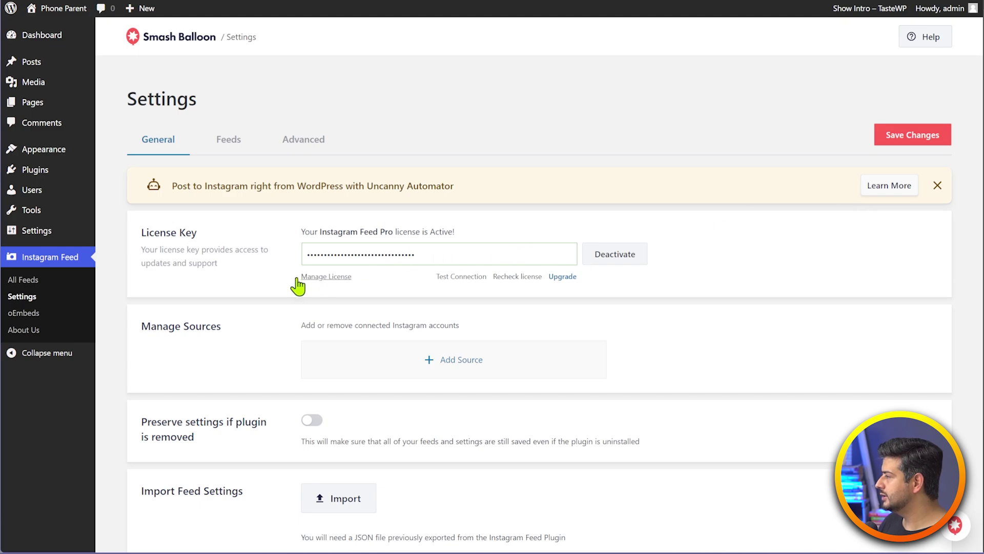
{"action": "left_click", "coordinate": [41, 282]}
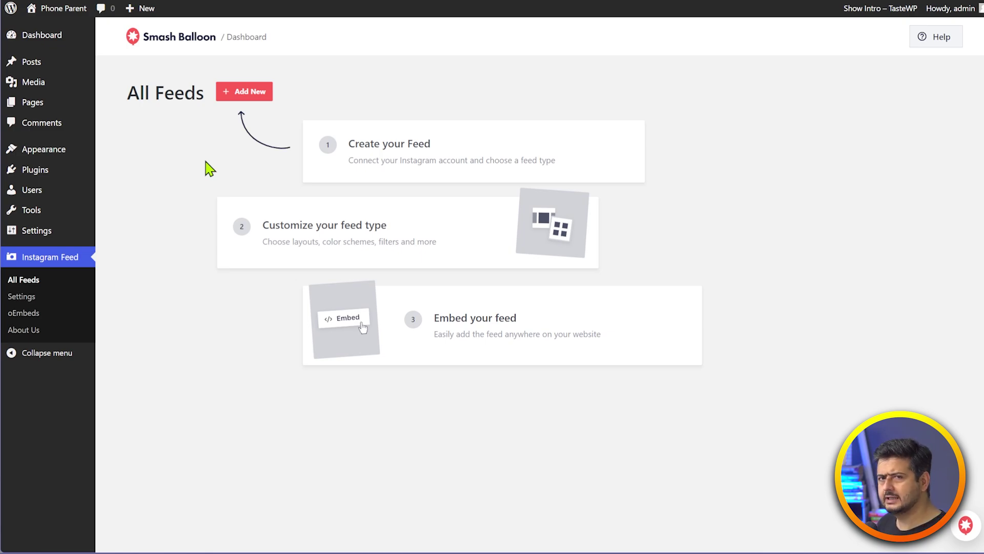
- Add a new feed with Public Hashtag as its only type, dropping User Timeline, and continue
{"action": "left_click", "coordinate": [235, 92]}
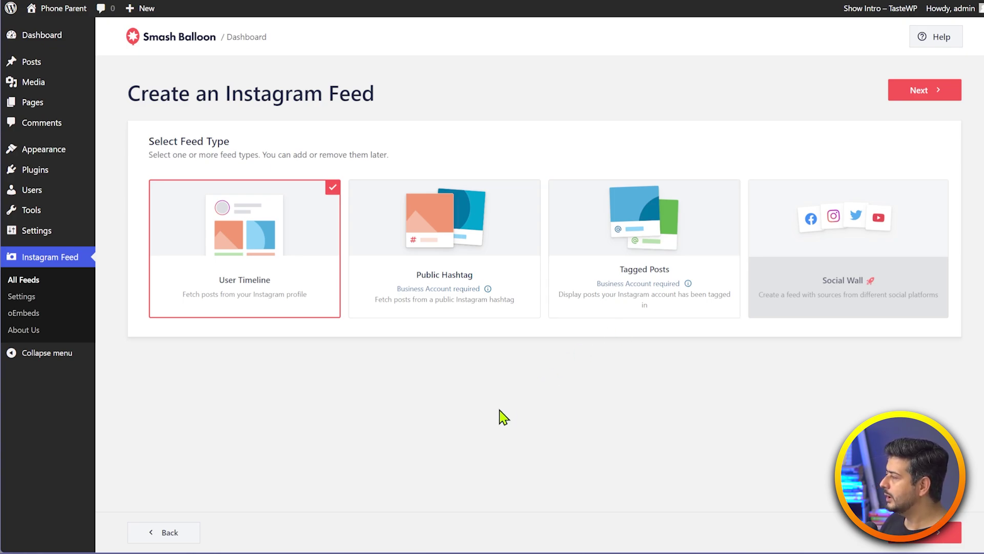
{"action": "left_click", "coordinate": [454, 256]}
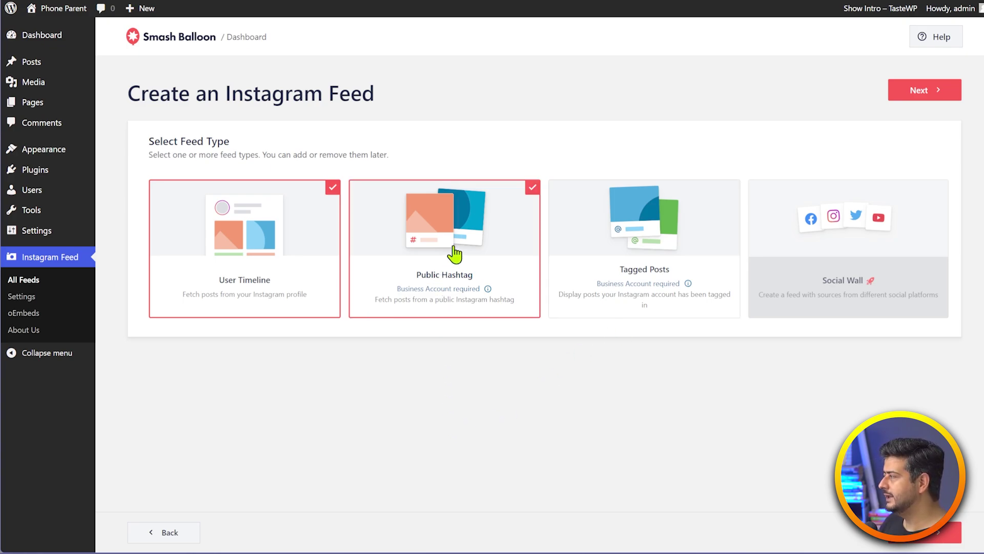
{"action": "left_click", "coordinate": [318, 239]}
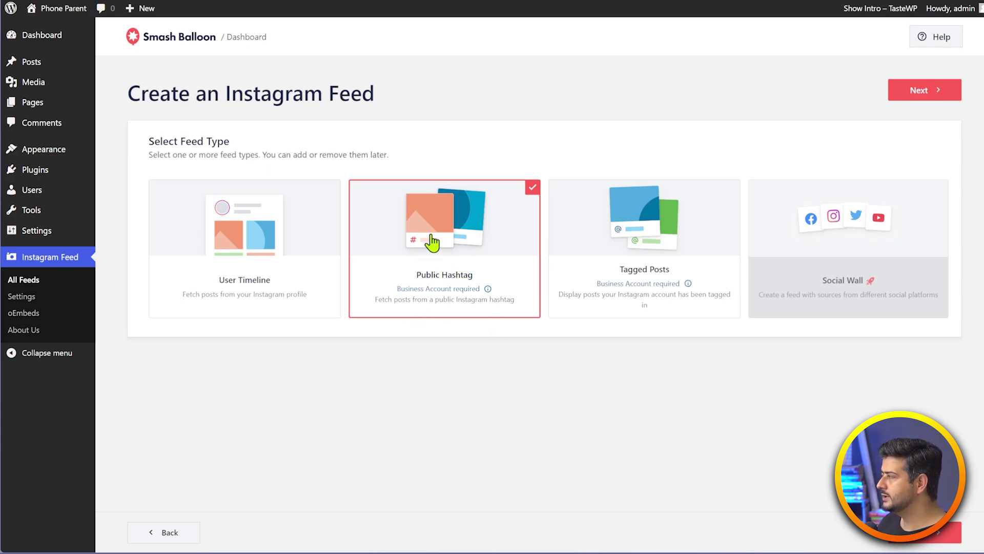
{"action": "left_click", "coordinate": [921, 545]}
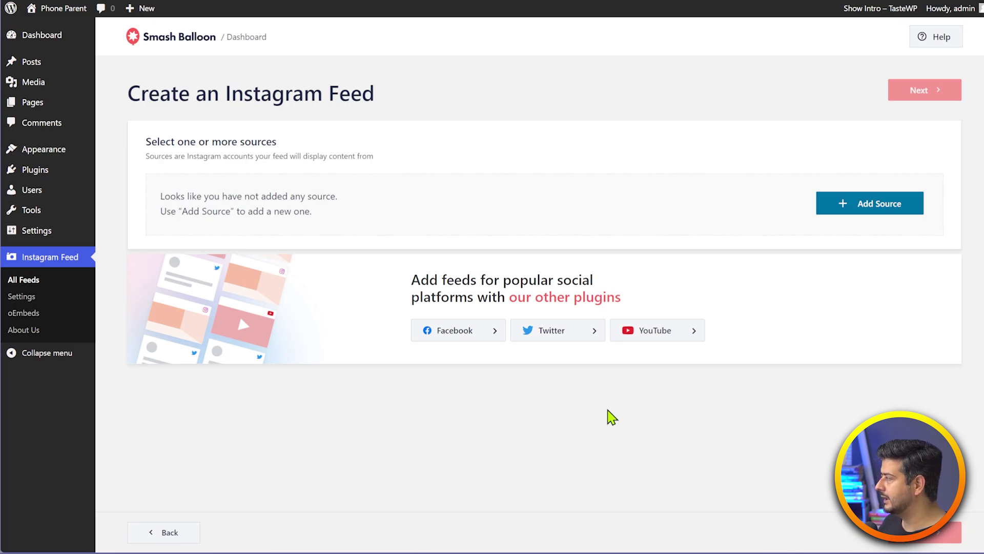
- Add a Business account source, confirming a prior Facebook connection, and connect via Facebook
{"action": "left_click", "coordinate": [840, 212]}
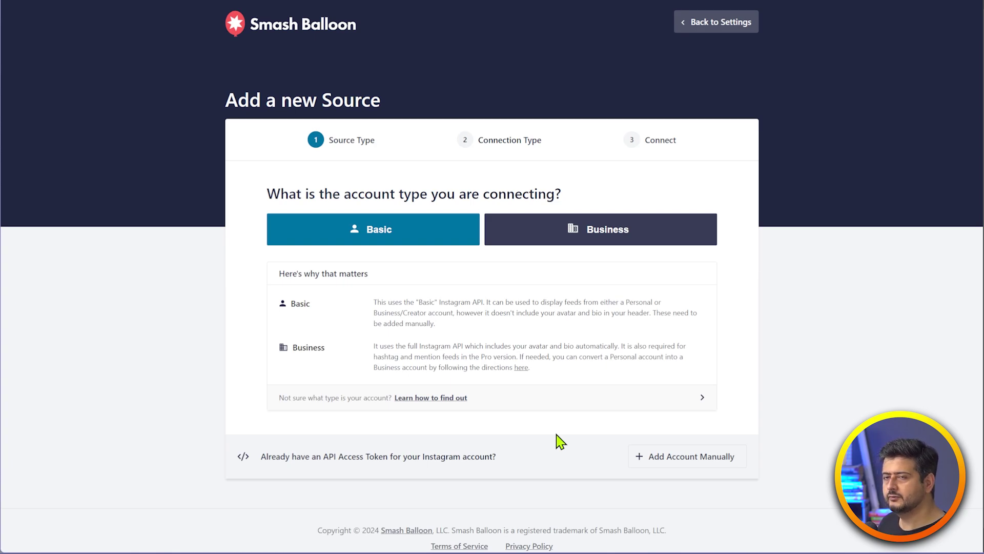
{"action": "left_click", "coordinate": [595, 238]}
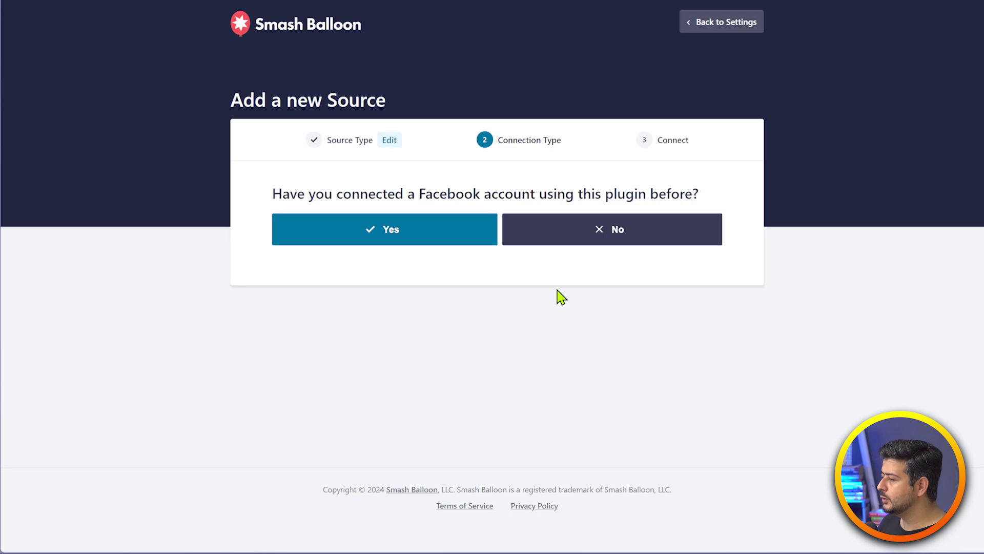
{"action": "left_click", "coordinate": [407, 241]}
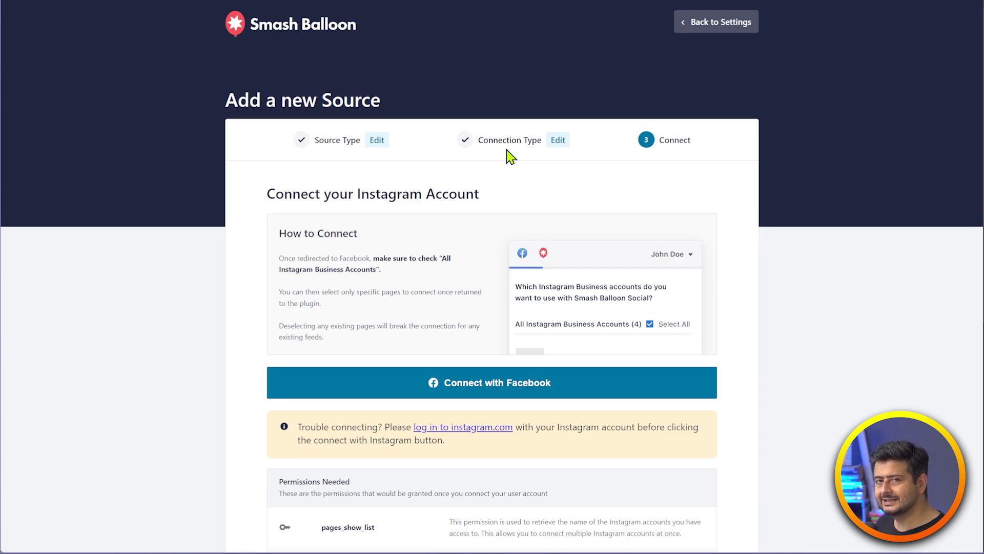
{"action": "left_click", "coordinate": [484, 388]}
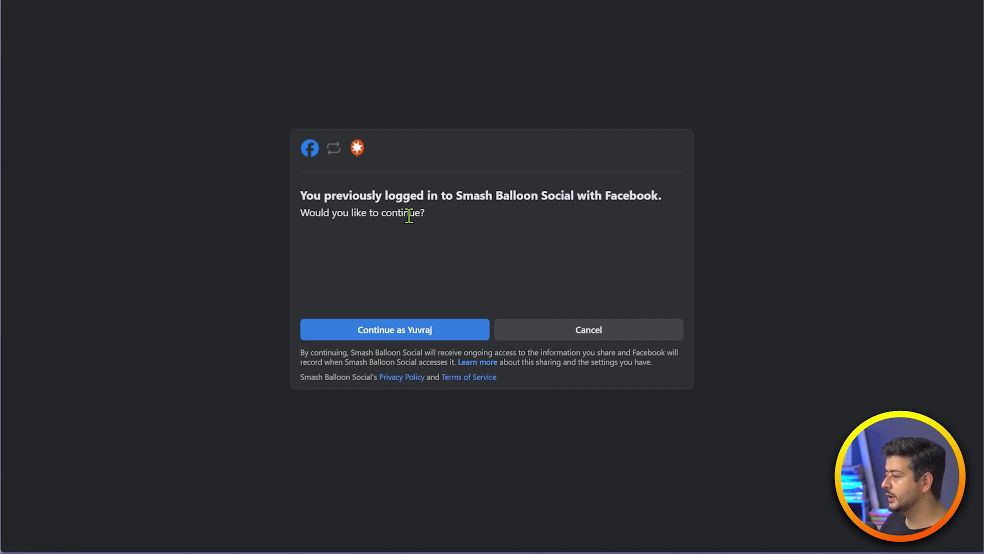
- Continue logging in to Smash Balloon Social with Facebook
{"action": "left_click", "coordinate": [436, 332]}
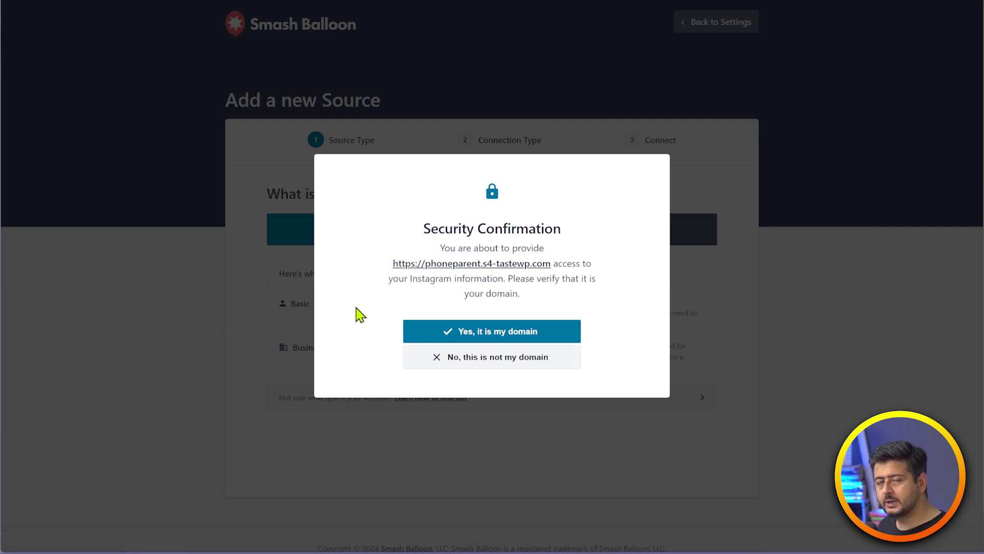
- Answer 'Yes, it is my domain' in the Security Confirmation dialog
{"action": "left_click", "coordinate": [530, 335]}
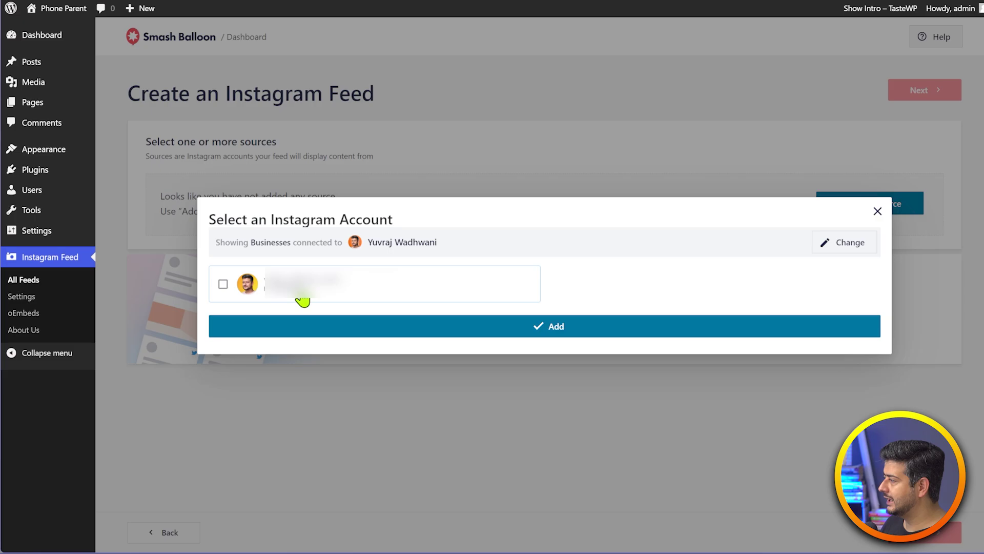
- Tick the connected Instagram Business account and add it as the feed's source
{"action": "left_click", "coordinate": [223, 285]}
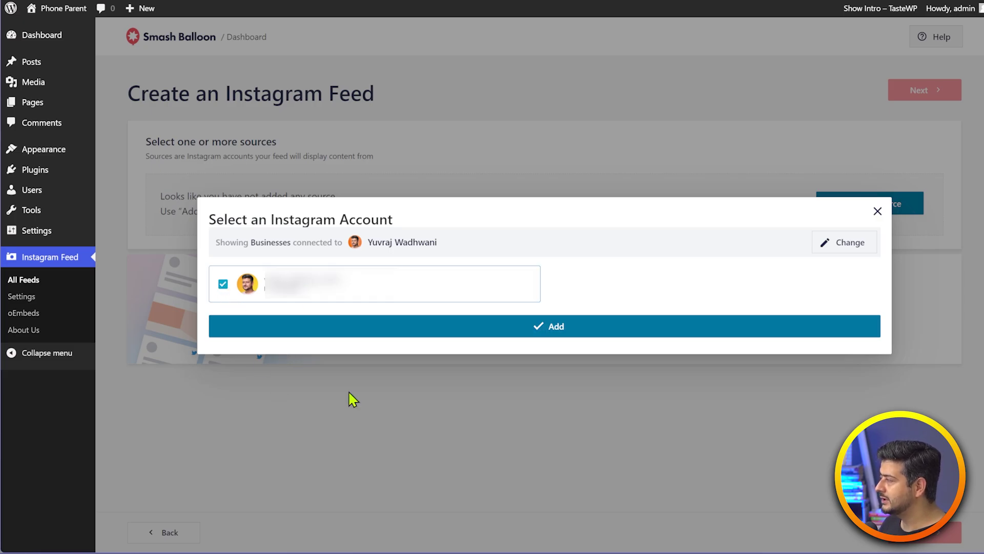
{"action": "left_click", "coordinate": [477, 331]}
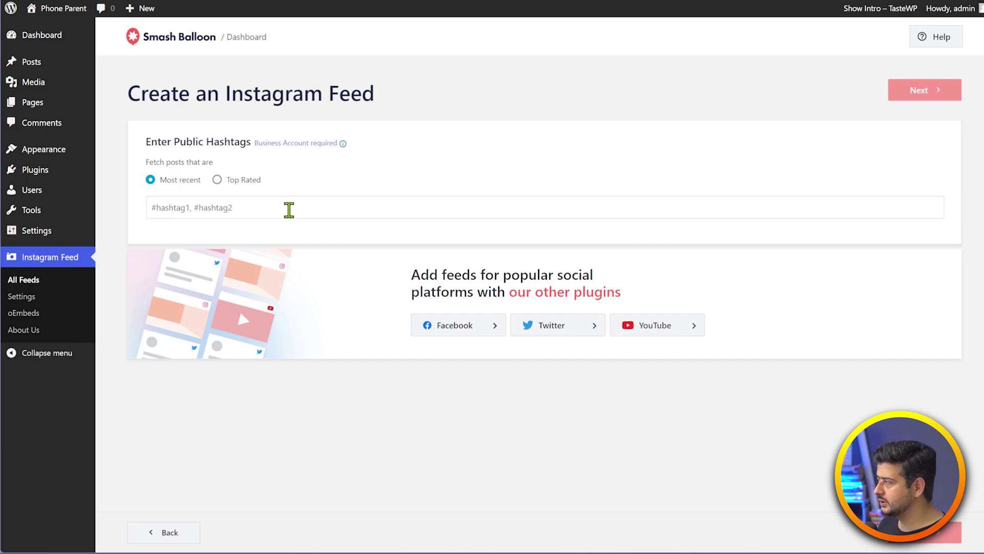
- Enter #wordpress, #instagram, #shopping and #website as the feed's public hashtags
{"action": "left_click", "coordinate": [289, 210]}
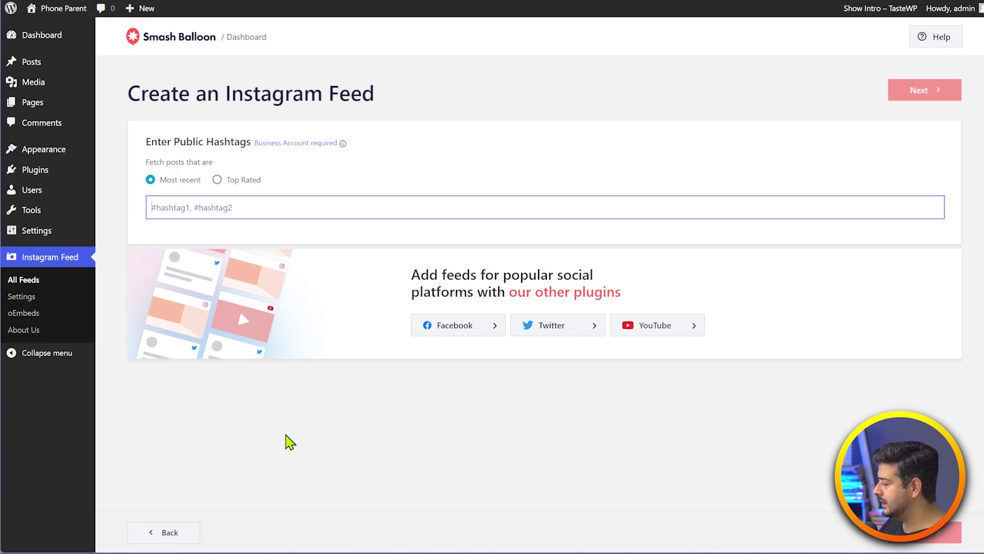
{"action": "type", "text": "#"}
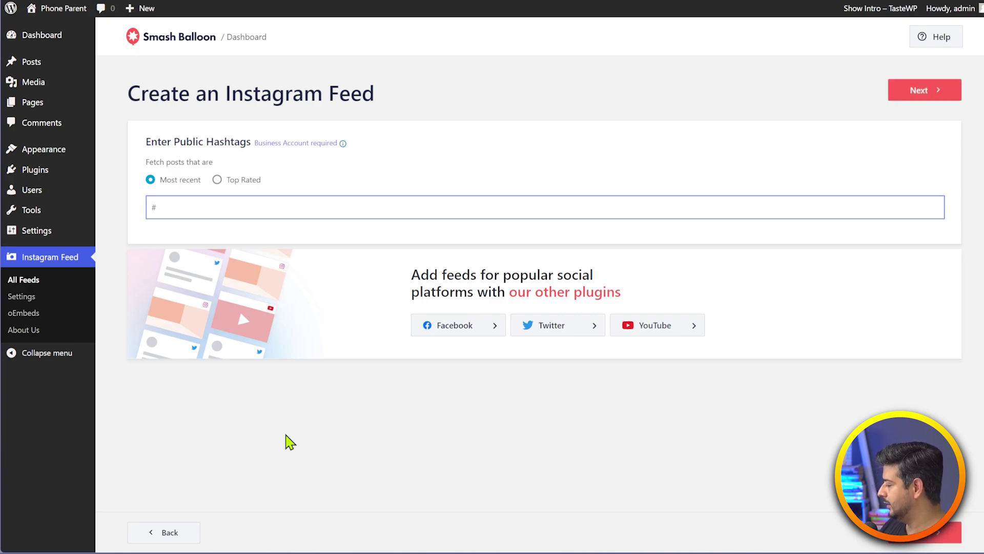
{"action": "type", "text": "wordpress"}
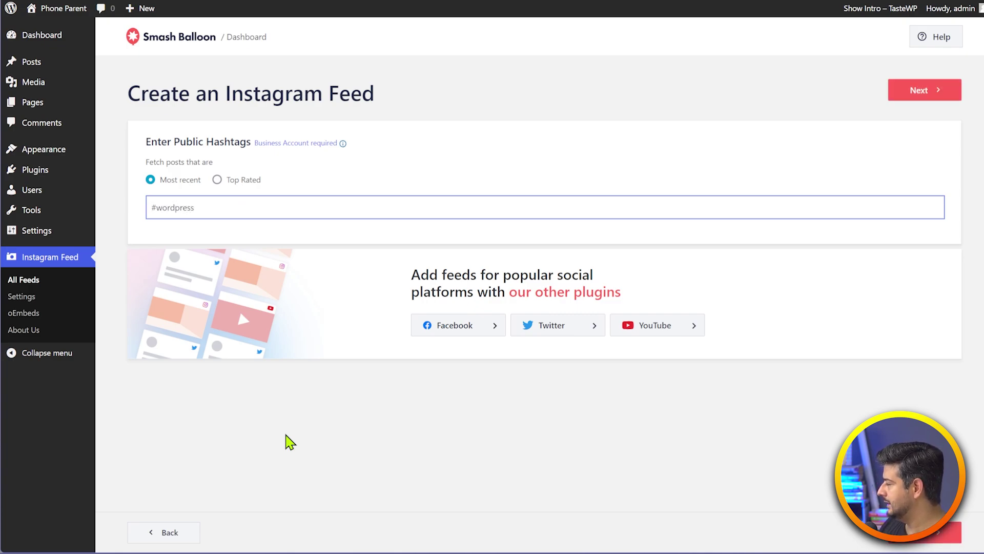
{"action": "key", "text": "Return"}
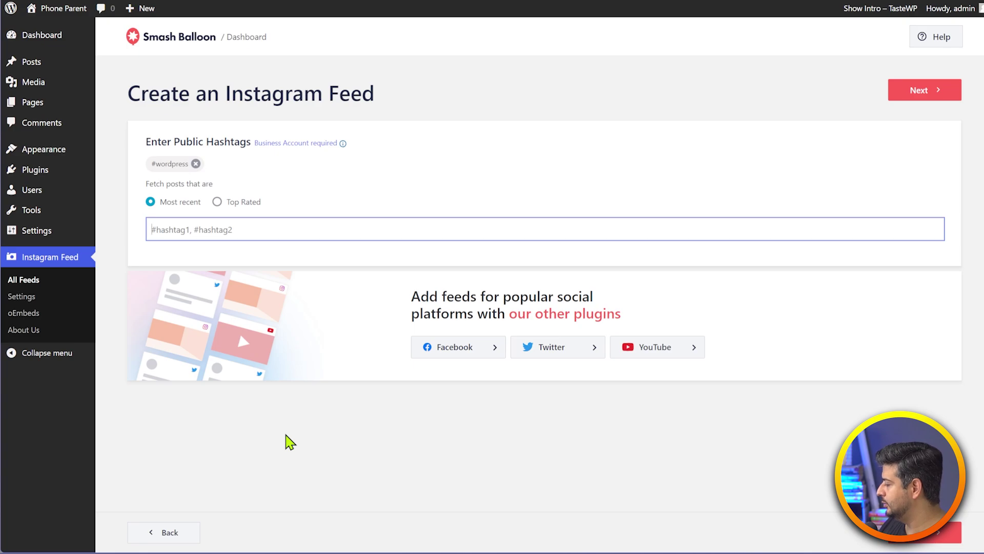
{"action": "type", "text": "#instagram"}
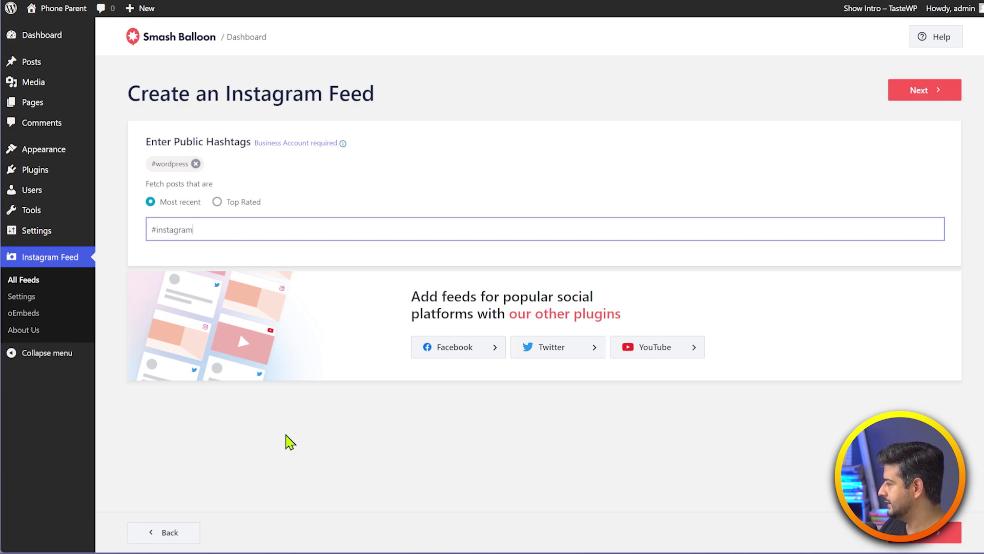
{"action": "key", "text": "Return"}
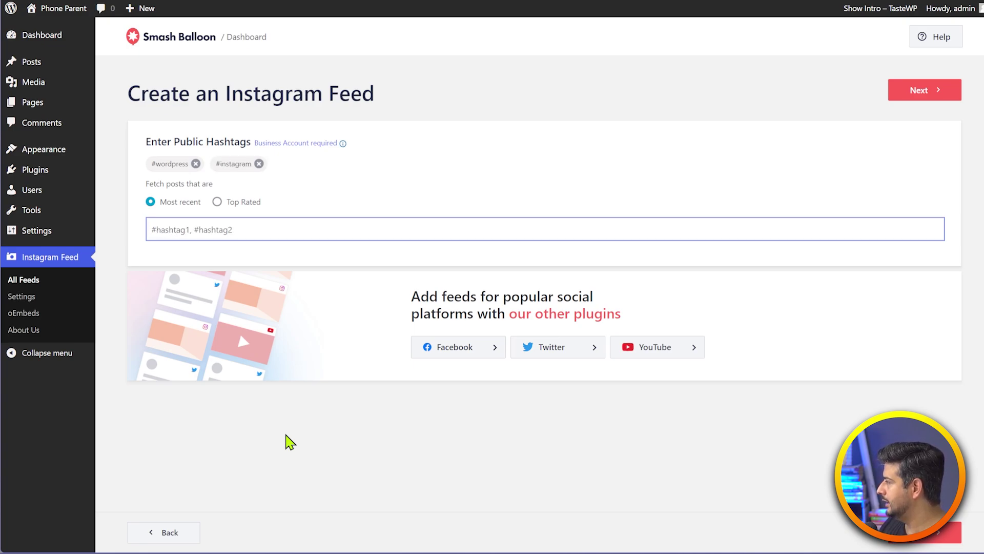
{"action": "type", "text": "#shopping"}
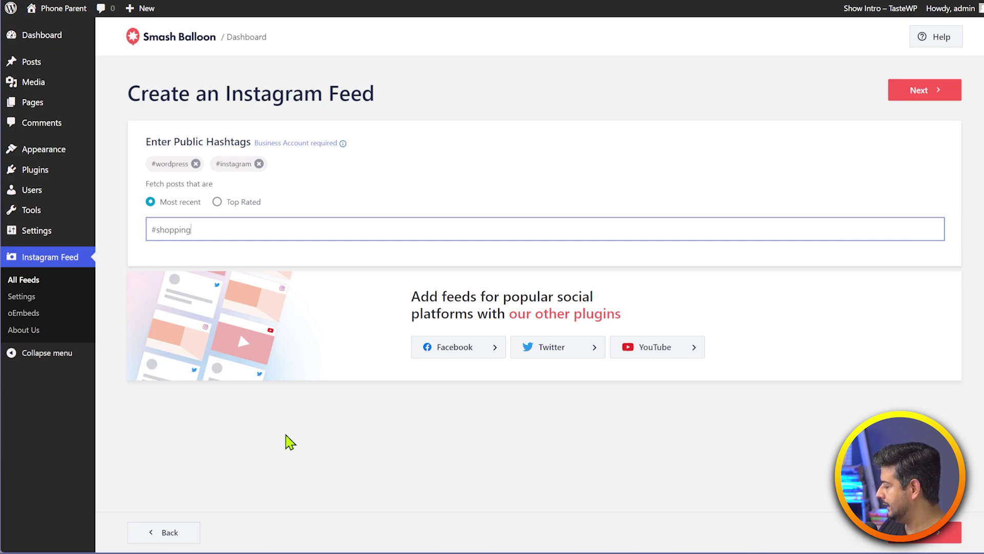
{"action": "key", "text": "Return"}
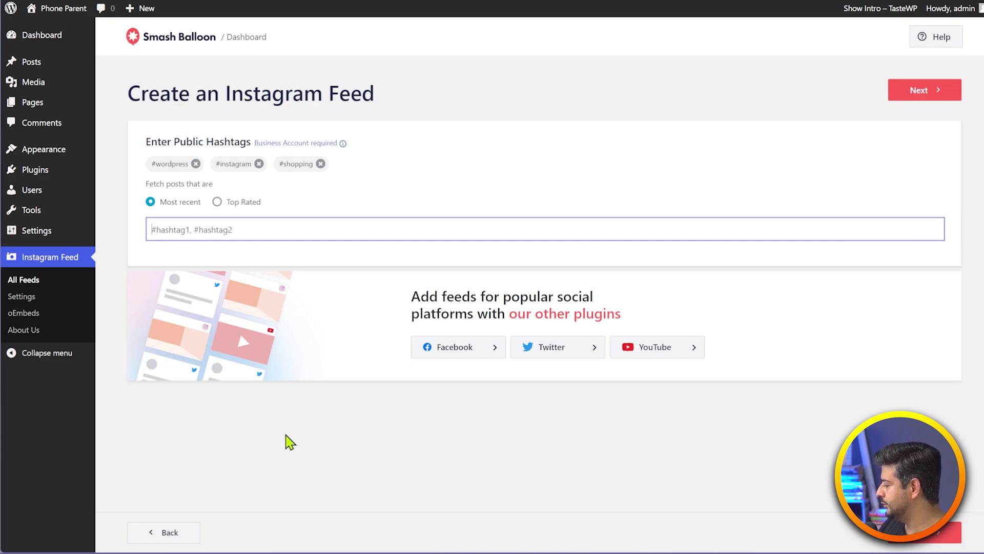
{"action": "type", "text": "#website"}
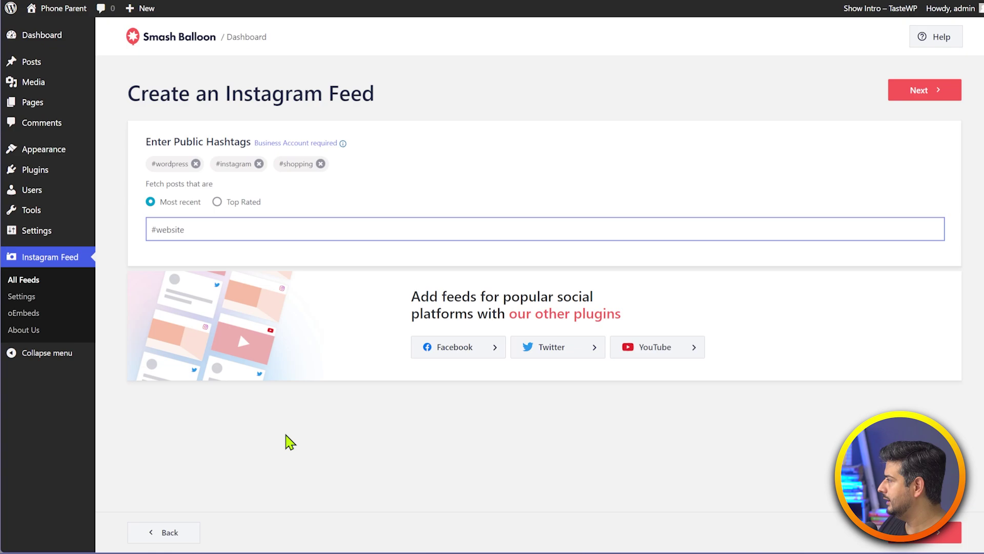
{"action": "key", "text": "Return"}
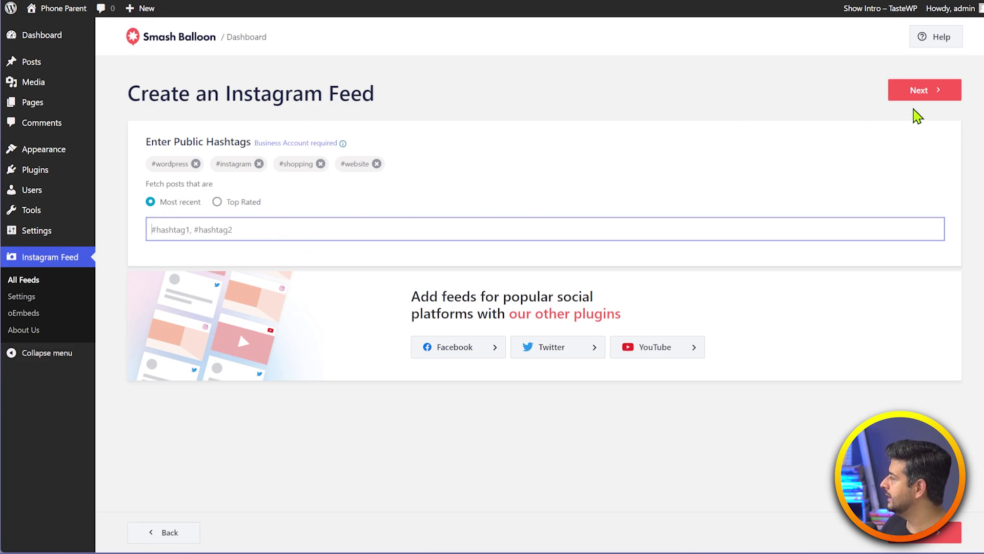
- Advance to the Start with a Theme step, keeping the Default theme selected
{"action": "left_click", "coordinate": [938, 92]}
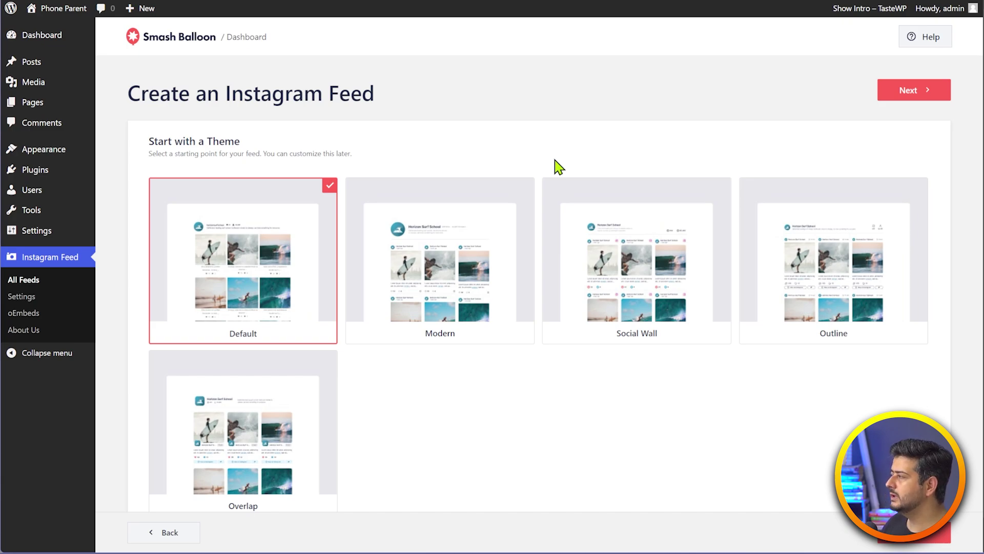
{"action": "scroll", "coordinate": [461, 271], "scroll_direction": "down", "scroll_amount": 1}
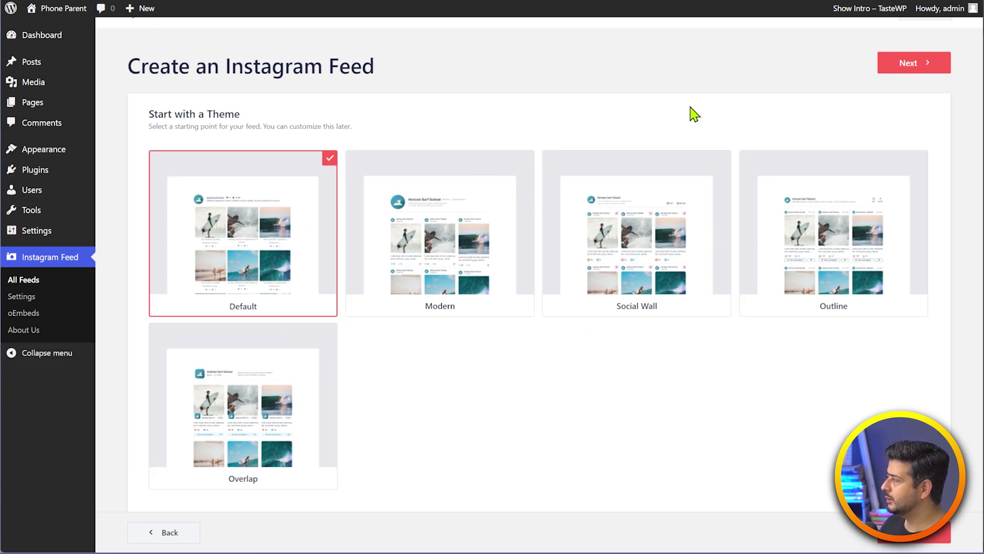
- Choose the Masonry Cards template and open the new hashtag feed in the customizer
{"action": "left_click", "coordinate": [881, 68]}
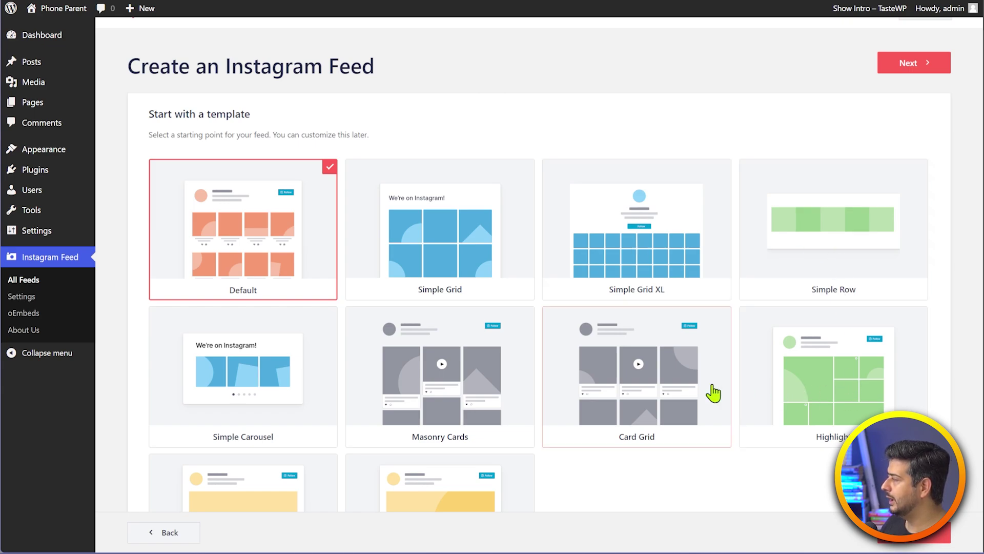
{"action": "scroll", "coordinate": [472, 400], "scroll_direction": "down", "scroll_amount": 2}
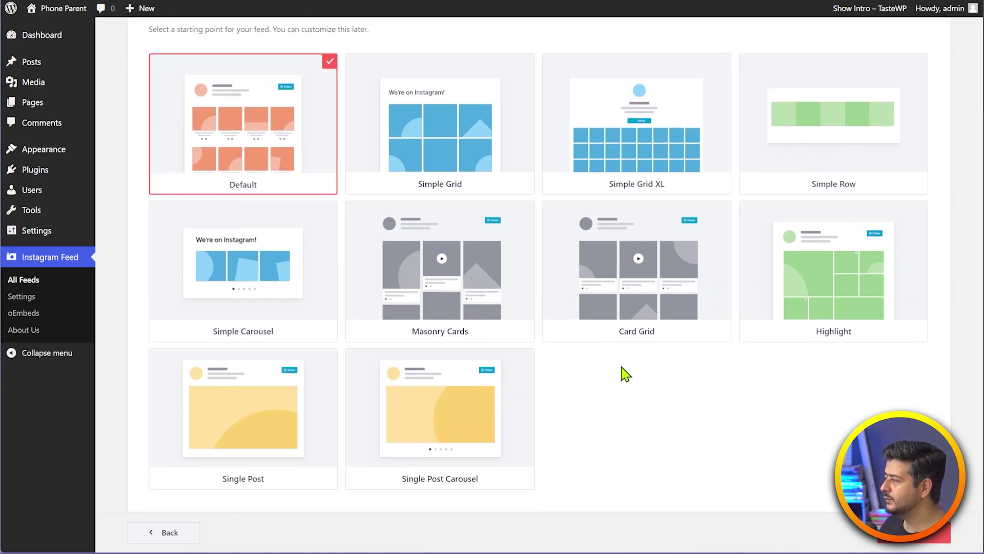
{"action": "scroll", "coordinate": [576, 297], "scroll_direction": "up", "scroll_amount": 1}
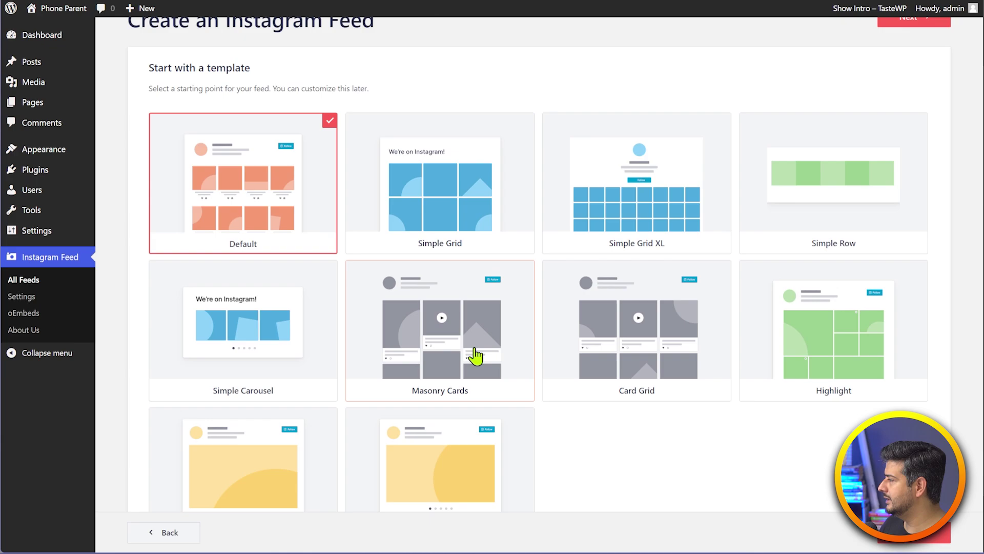
{"action": "left_click", "coordinate": [478, 346]}
{"action": "scroll", "coordinate": [538, 390], "scroll_direction": "up", "scroll_amount": 2}
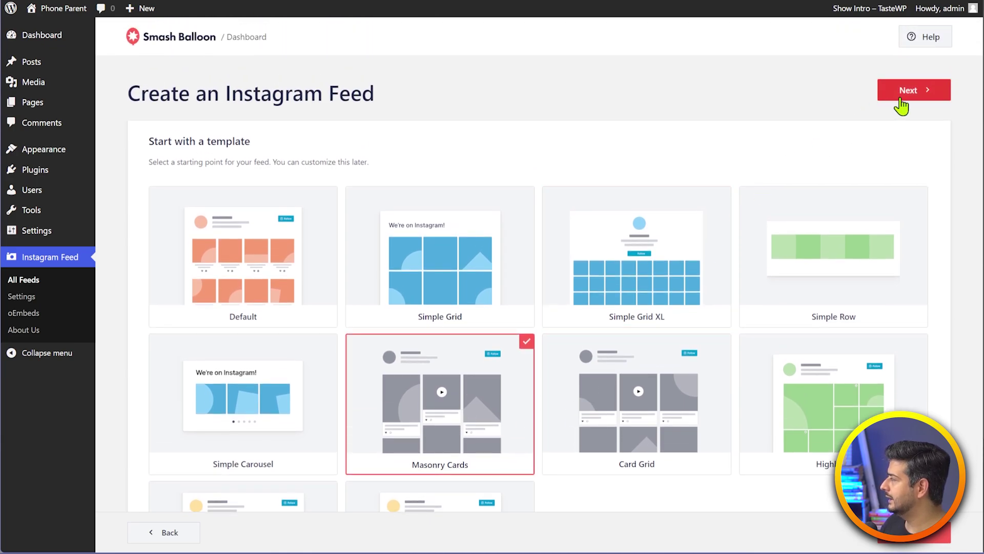
{"action": "left_click", "coordinate": [903, 95]}
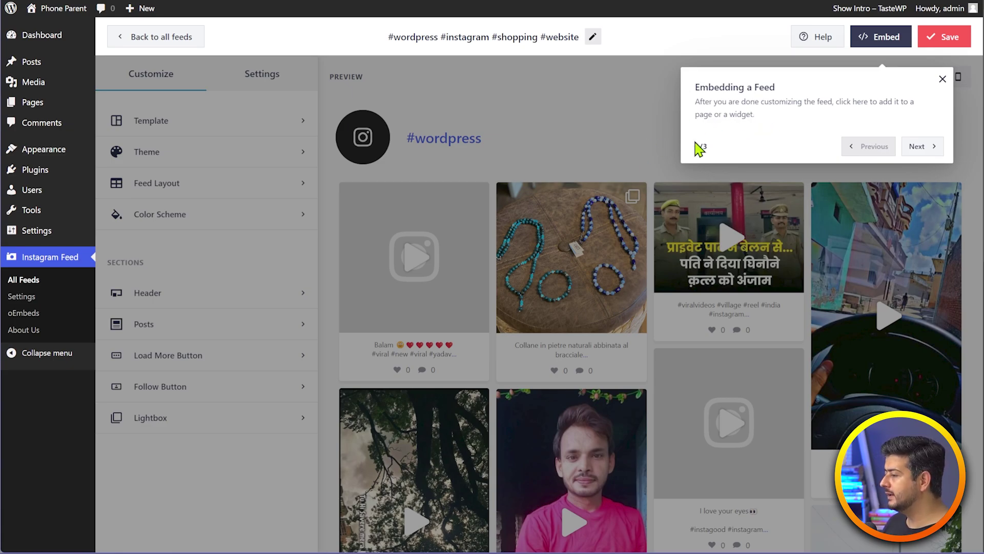
- Dismiss the Embedding a Feed tour tip and load more posts into the feed preview
{"action": "left_click", "coordinate": [942, 80]}
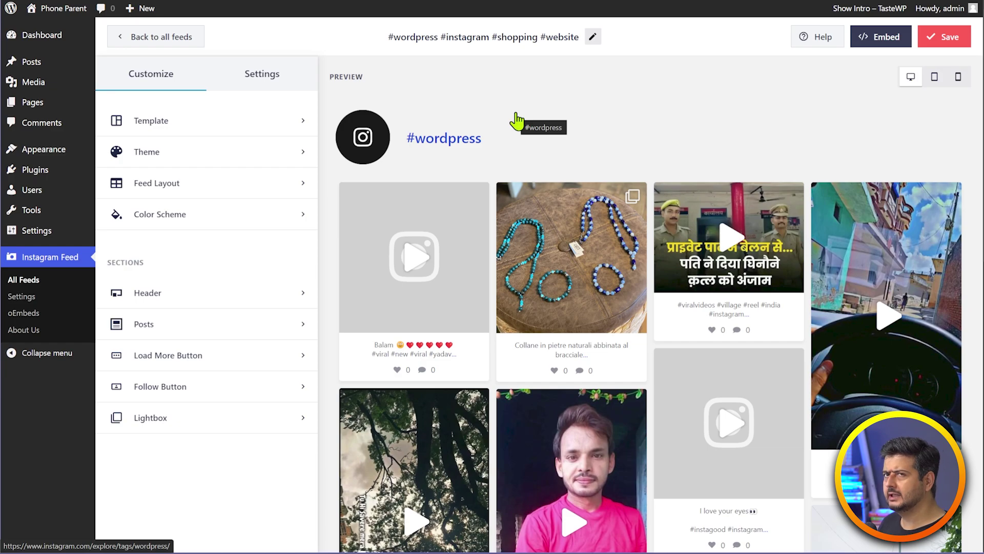
{"action": "scroll", "coordinate": [624, 213], "scroll_direction": "down", "scroll_amount": 6}
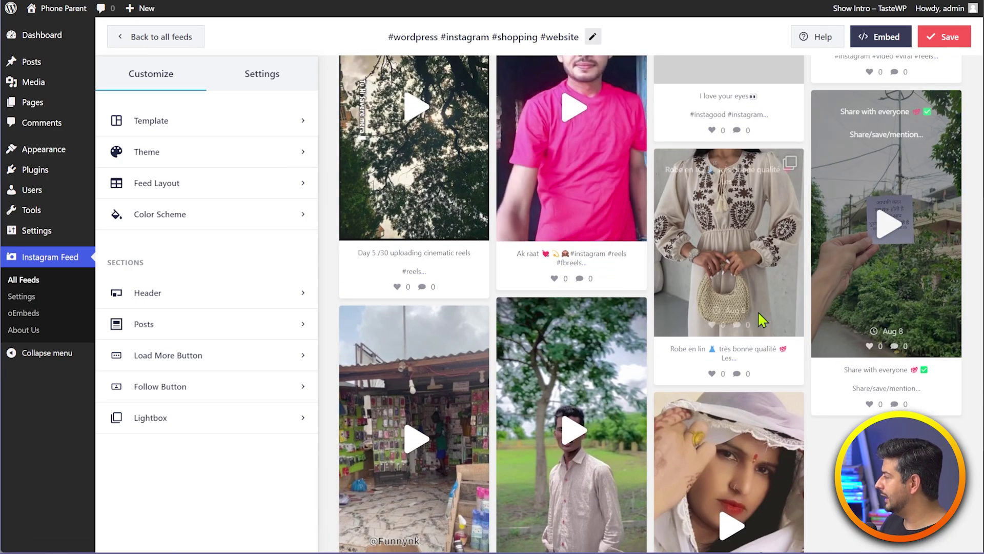
{"action": "scroll", "coordinate": [758, 310], "scroll_direction": "down", "scroll_amount": 4}
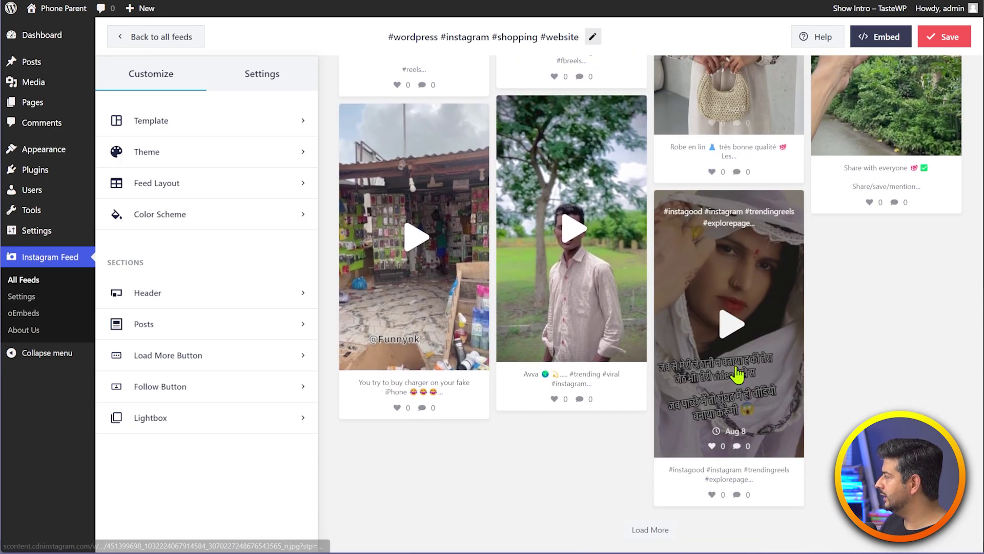
{"action": "left_click", "coordinate": [666, 535]}
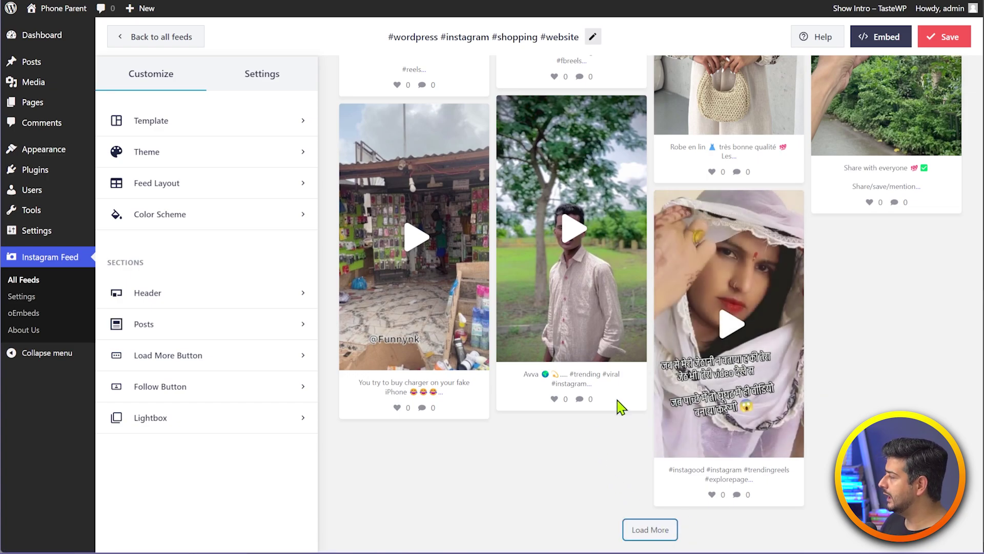
{"action": "scroll", "coordinate": [610, 494], "scroll_direction": "up", "scroll_amount": 5}
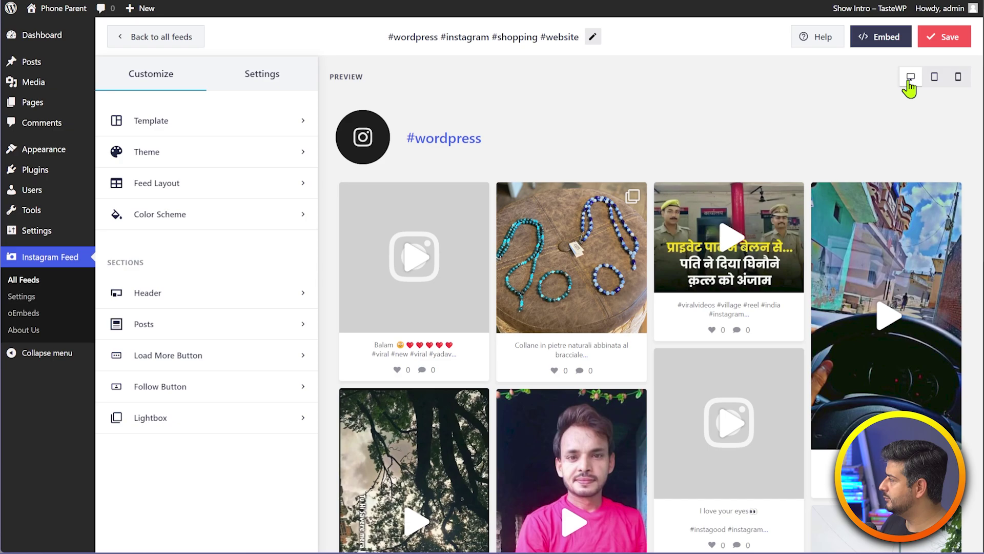
- Cycle the preview through tablet and mobile widths, ending on the four-column desktop view
{"action": "left_click", "coordinate": [936, 81]}
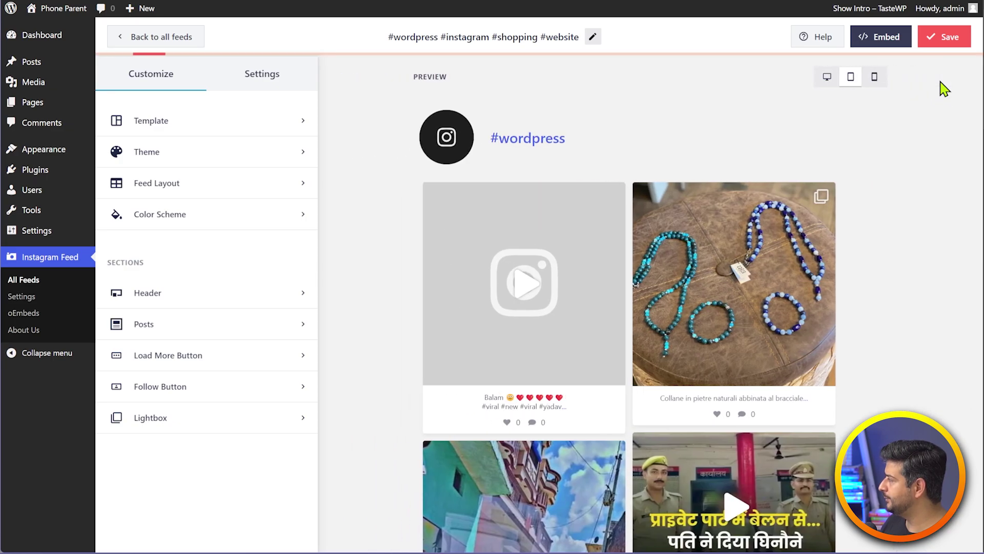
{"action": "left_click", "coordinate": [876, 80]}
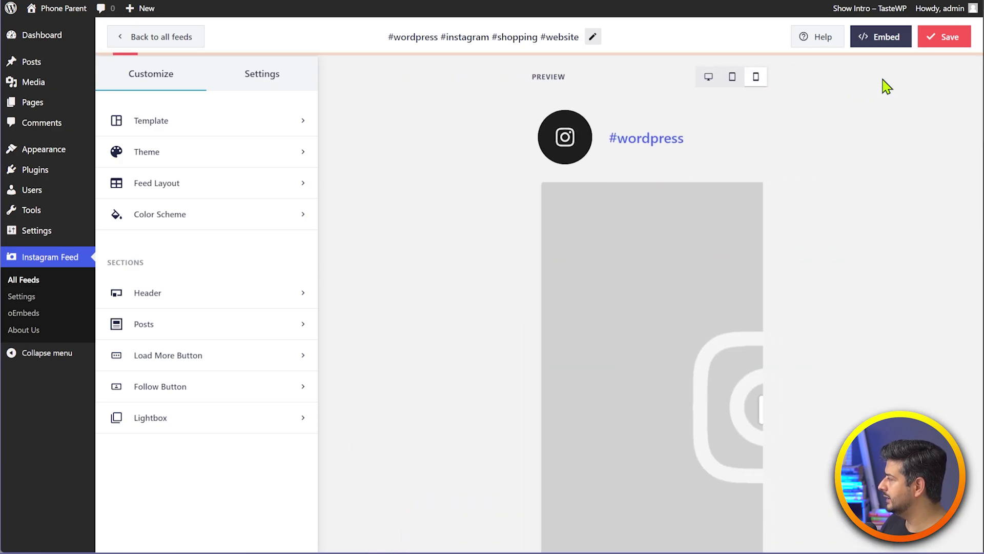
{"action": "left_click", "coordinate": [710, 80]}
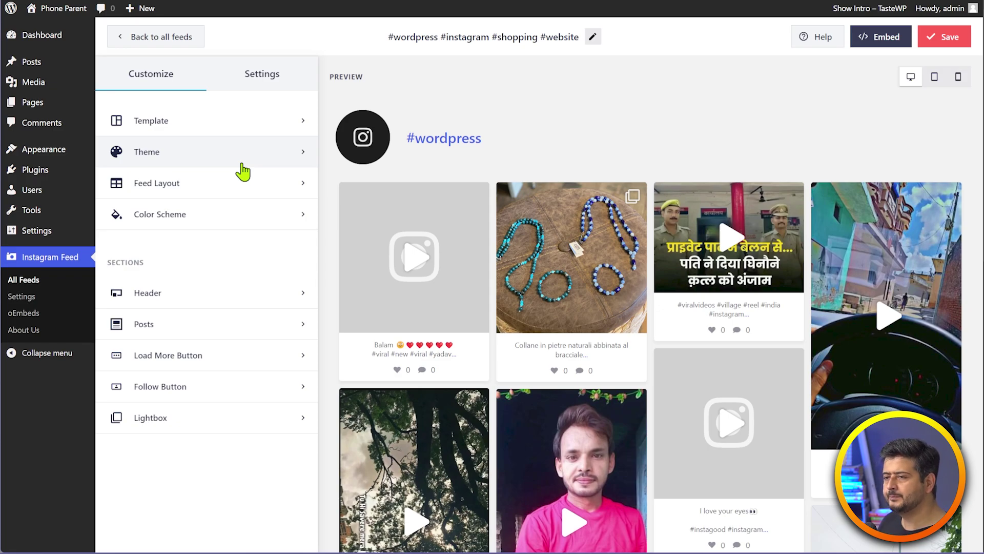
- Glance at the feed's Settings, then open the Template section showing Masonry Cards
{"action": "left_click", "coordinate": [260, 84]}
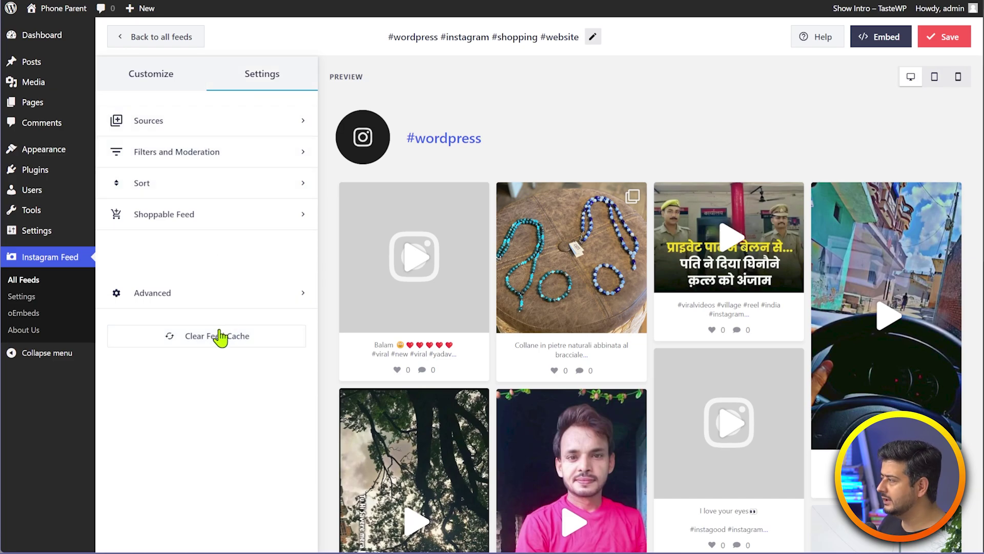
{"action": "left_click", "coordinate": [169, 88]}
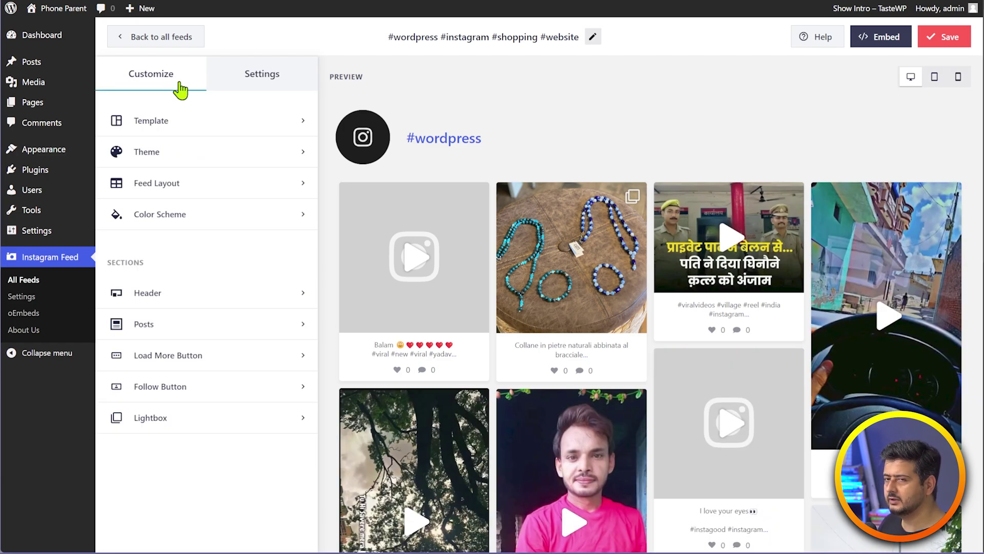
{"action": "left_click", "coordinate": [201, 128]}
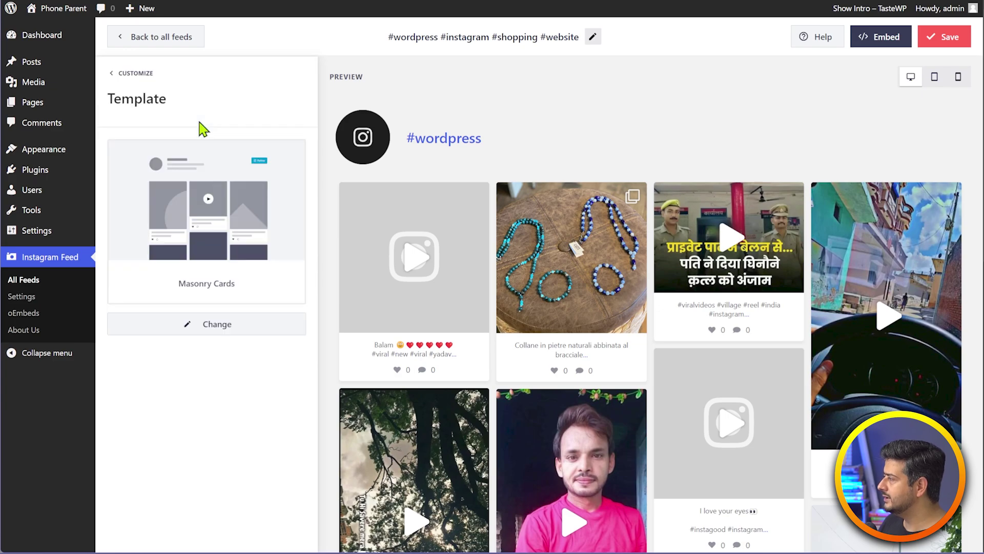
- Replace the Masonry Cards template with Simple Grid and return to the Customize list
{"action": "left_click", "coordinate": [219, 324]}
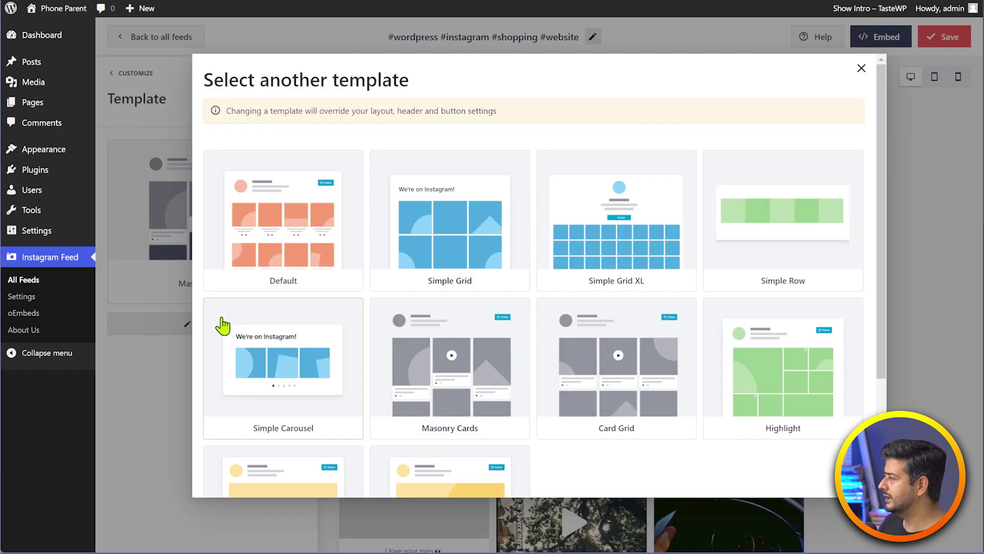
{"action": "left_click", "coordinate": [446, 246]}
{"action": "scroll", "coordinate": [666, 436], "scroll_direction": "down", "scroll_amount": 3}
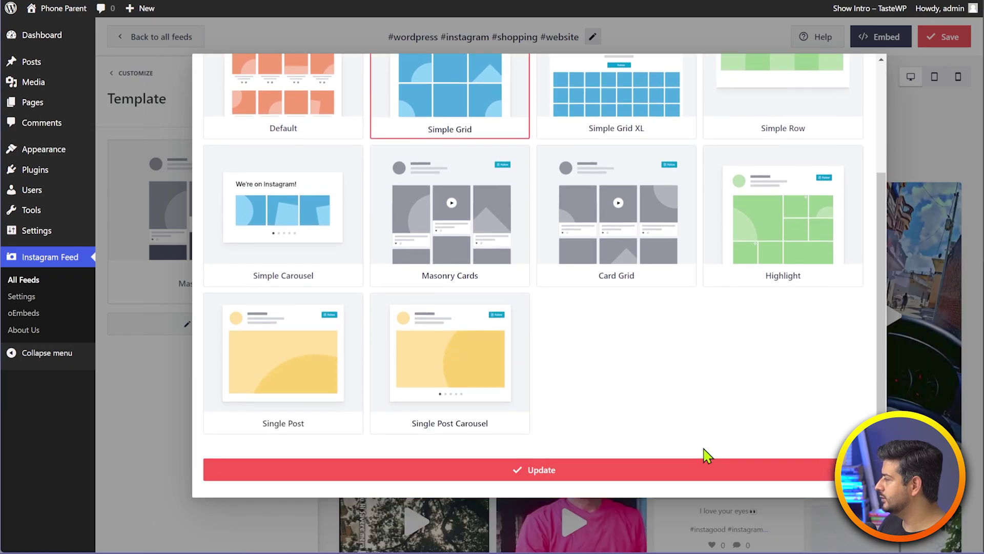
{"action": "left_click", "coordinate": [672, 471]}
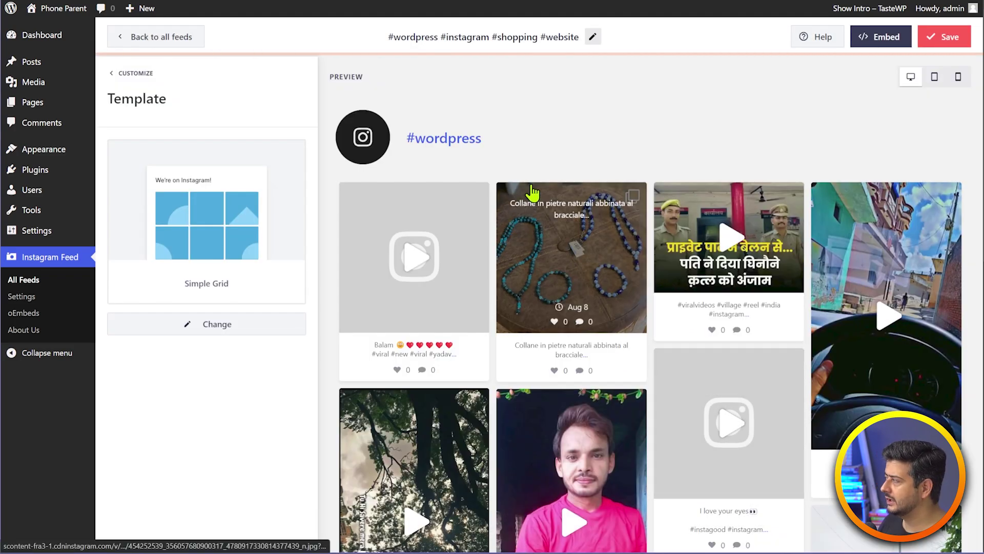
{"action": "left_click", "coordinate": [134, 73]}
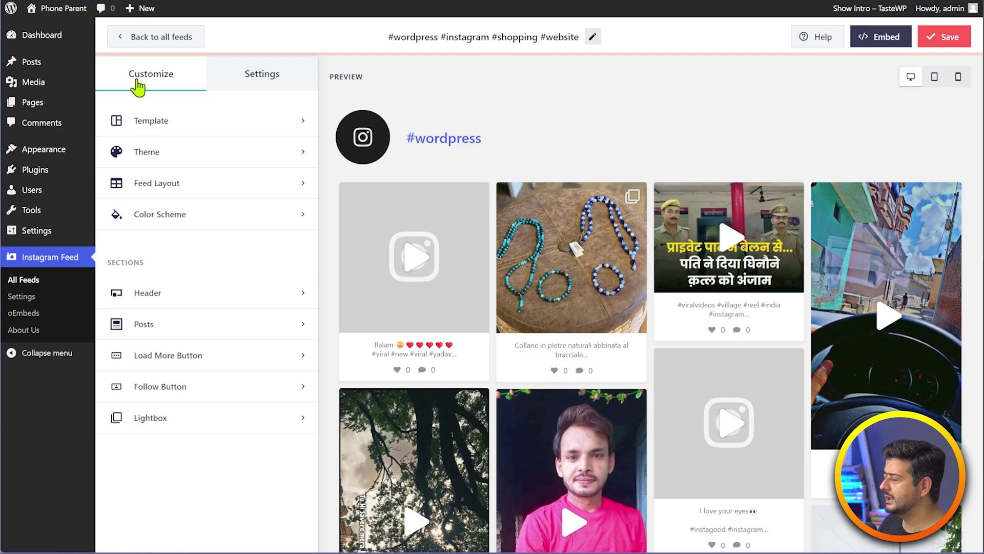
{"action": "left_click", "coordinate": [181, 155]}
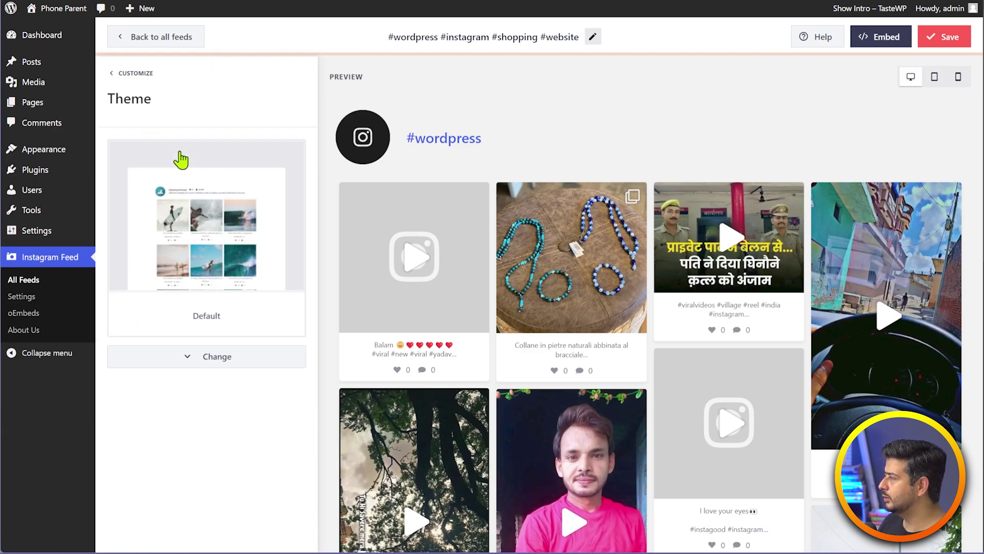
{"action": "left_click", "coordinate": [220, 358]}
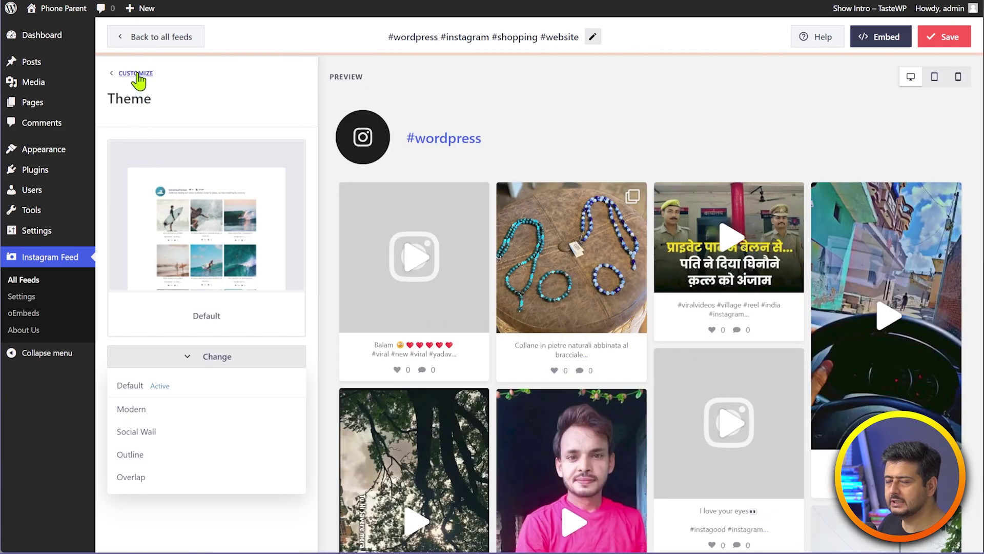
{"action": "left_click", "coordinate": [136, 74]}
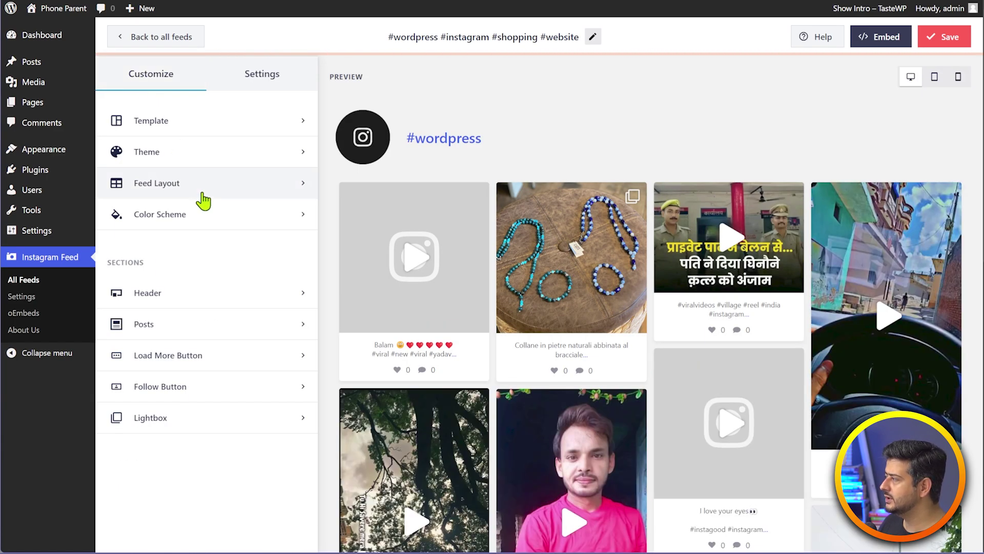
- Review Feed Layout settings, 12 desktop posts and 4 desktop columns, then return to Customize
{"action": "left_click", "coordinate": [202, 194]}
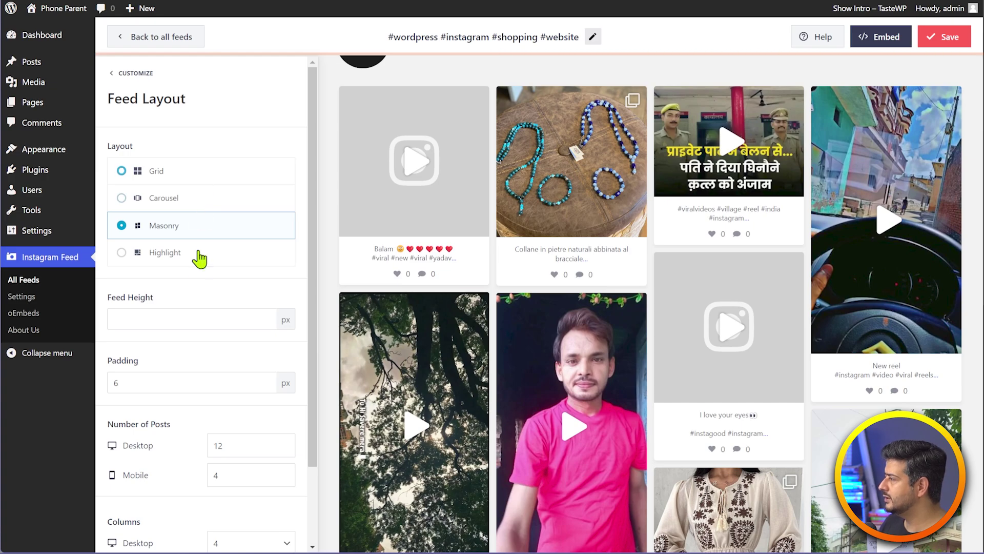
{"action": "left_click", "coordinate": [180, 175]}
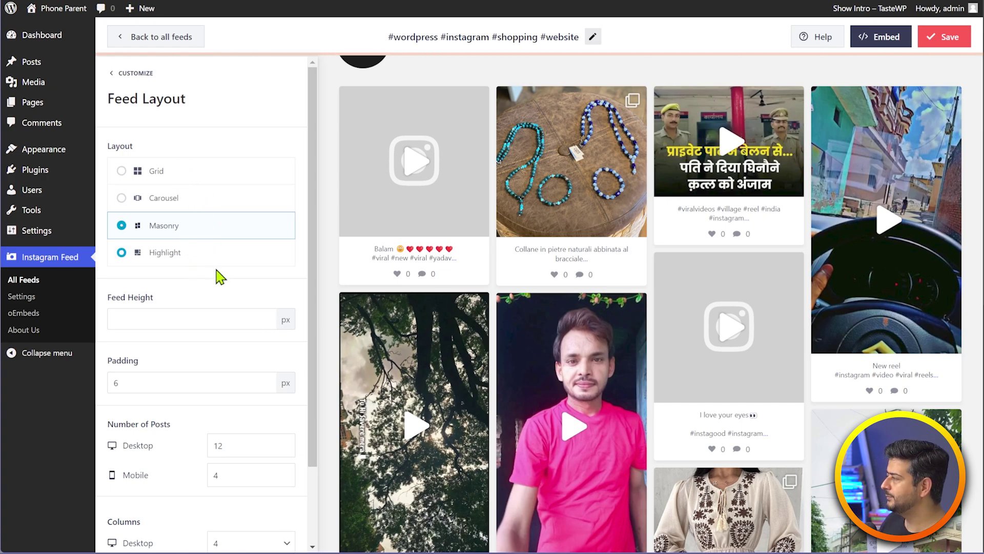
{"action": "scroll", "coordinate": [228, 274], "scroll_direction": "down", "scroll_amount": 2}
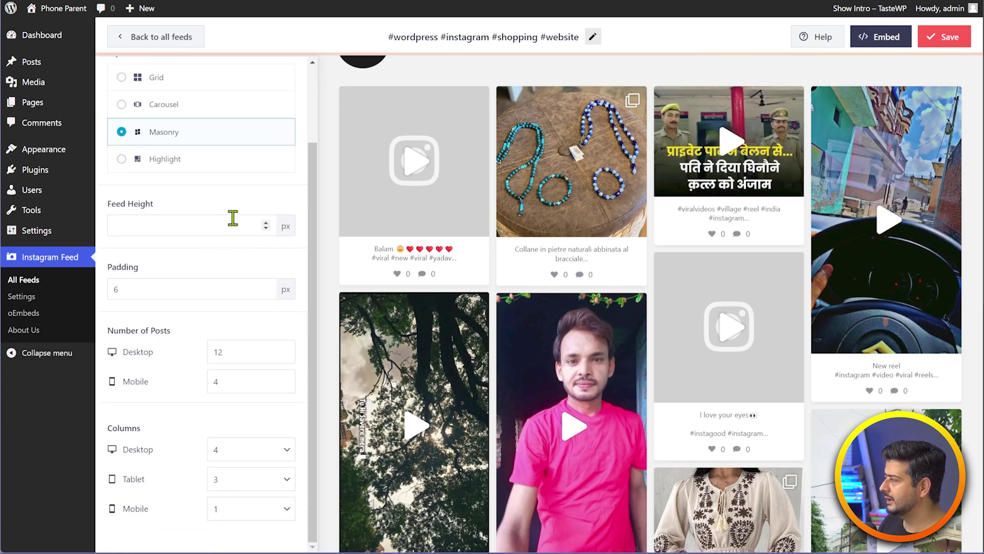
{"action": "scroll", "coordinate": [231, 224], "scroll_direction": "down", "scroll_amount": 1}
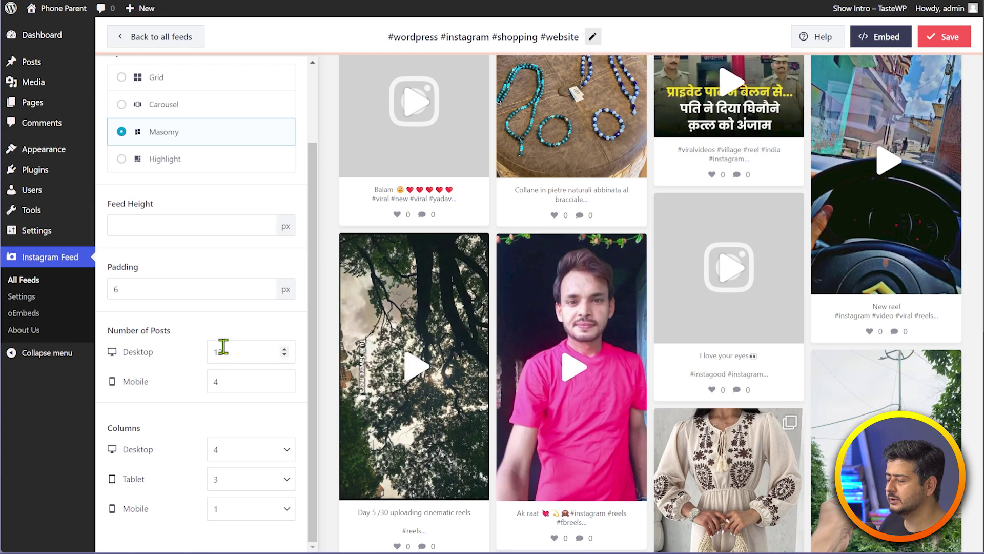
{"action": "scroll", "coordinate": [193, 310], "scroll_direction": "up", "scroll_amount": 2}
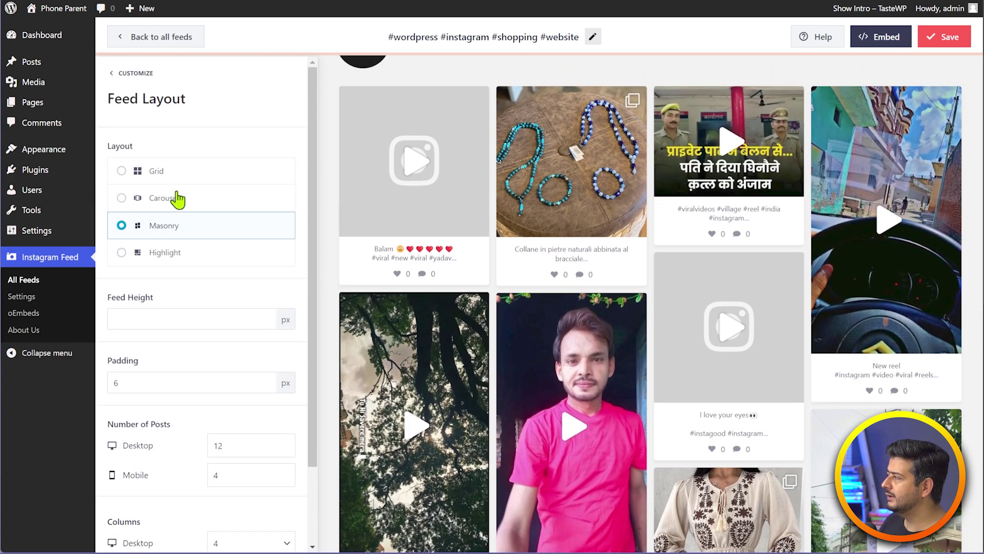
{"action": "left_click", "coordinate": [132, 75]}
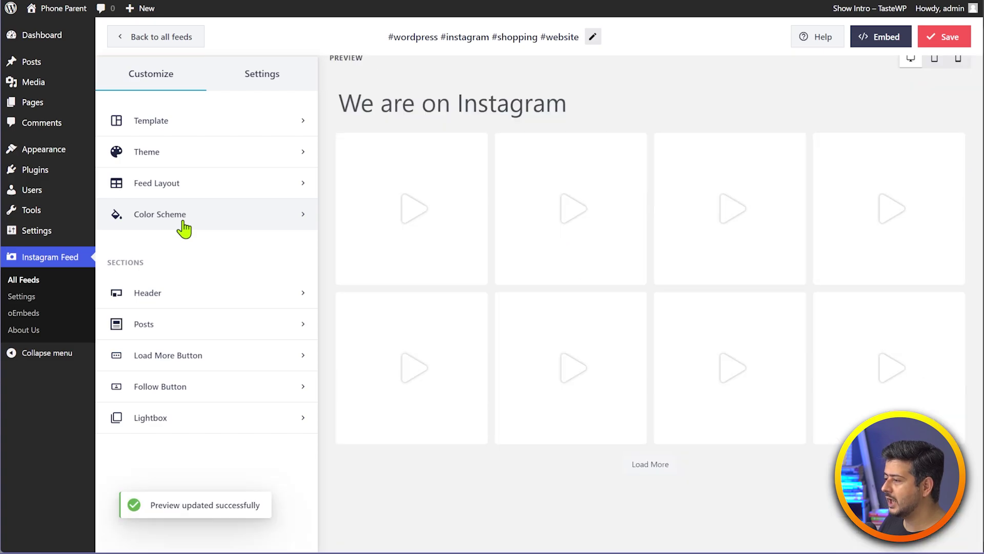
- Try the Dark, Custom and Light colour schemes, then settle on Inherit from Theme
{"action": "left_click", "coordinate": [183, 225]}
{"action": "left_click", "coordinate": [183, 221]}
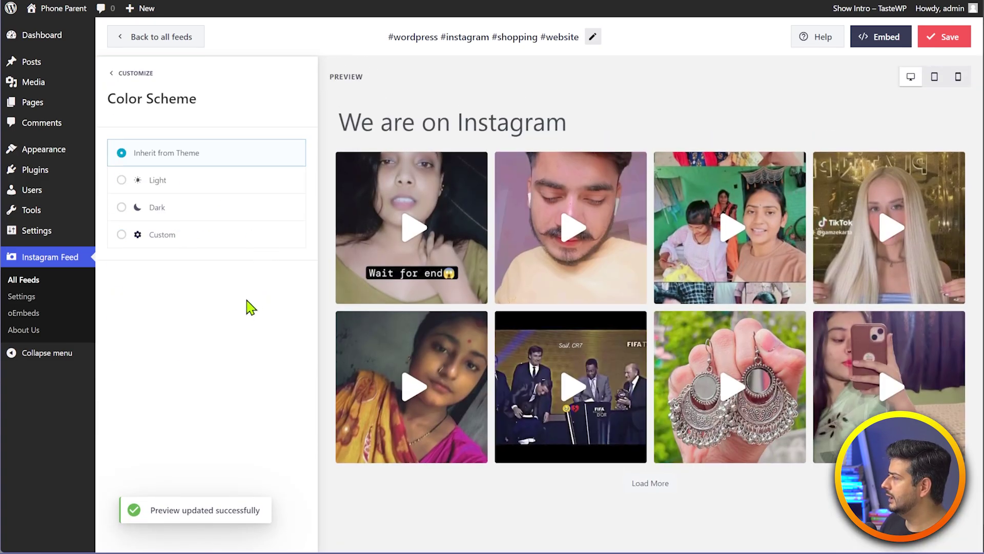
{"action": "left_click", "coordinate": [176, 234]}
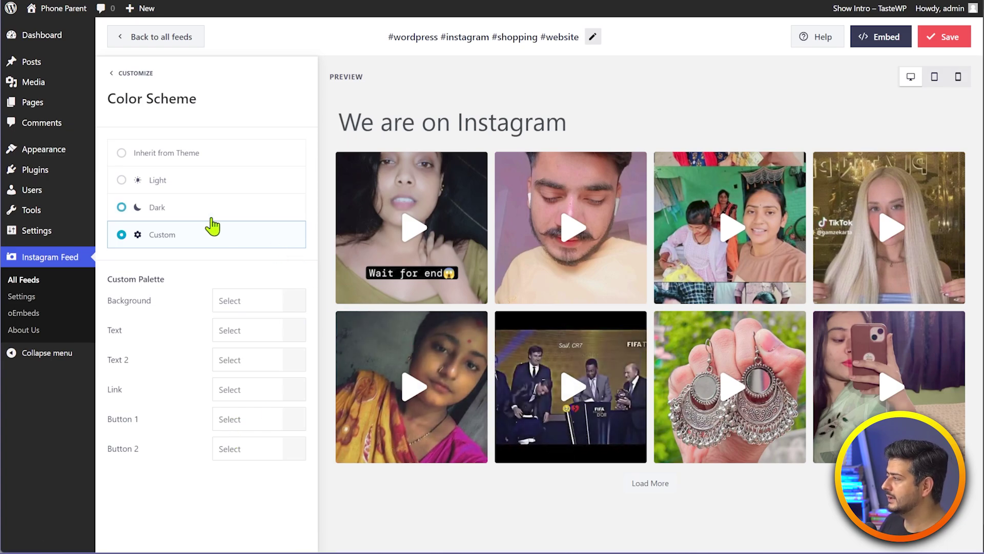
{"action": "left_click", "coordinate": [177, 156]}
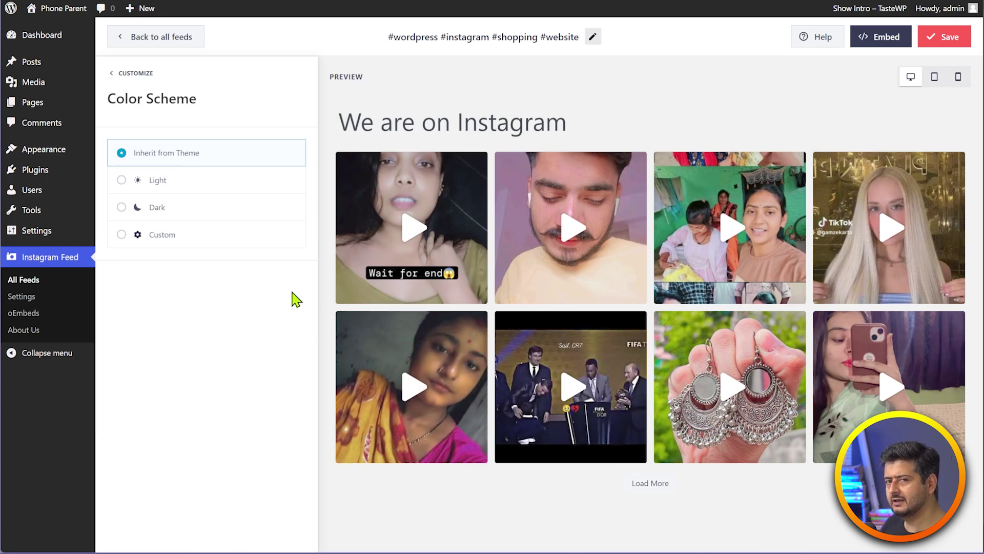
{"action": "left_click", "coordinate": [195, 187]}
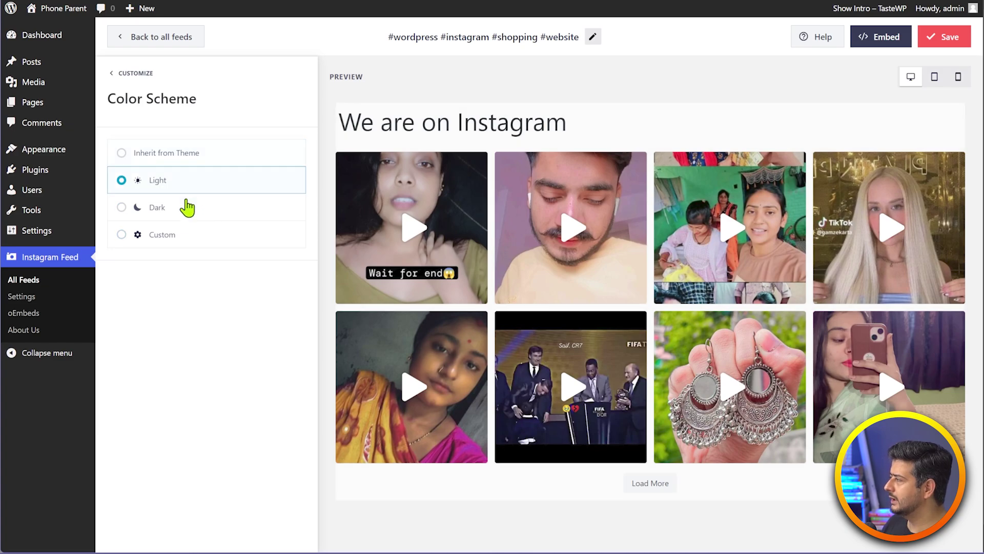
{"action": "left_click", "coordinate": [182, 207]}
{"action": "left_click", "coordinate": [179, 158]}
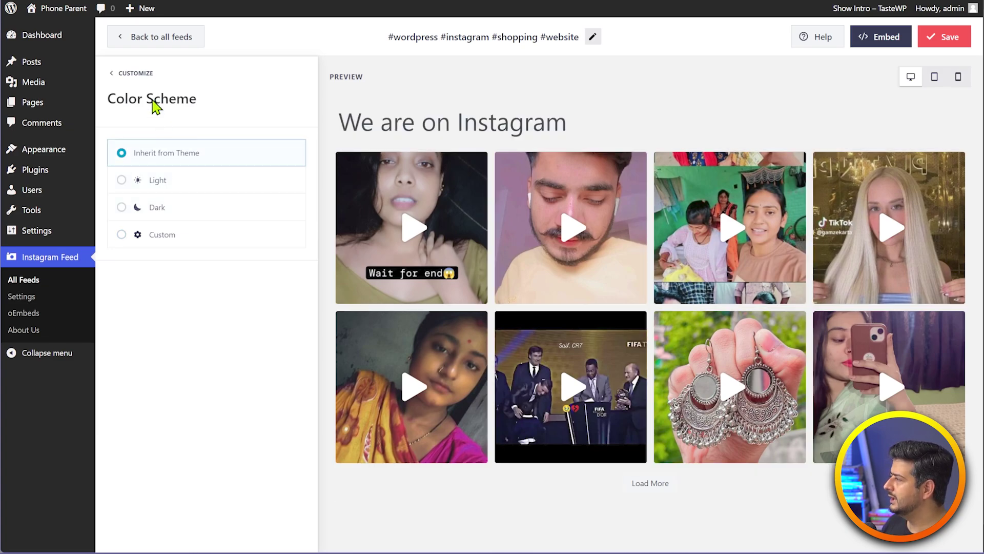
{"action": "left_click", "coordinate": [145, 81]}
- Check the feed's Theme section, still on Default, and go back to Customize
{"action": "left_click", "coordinate": [165, 154]}
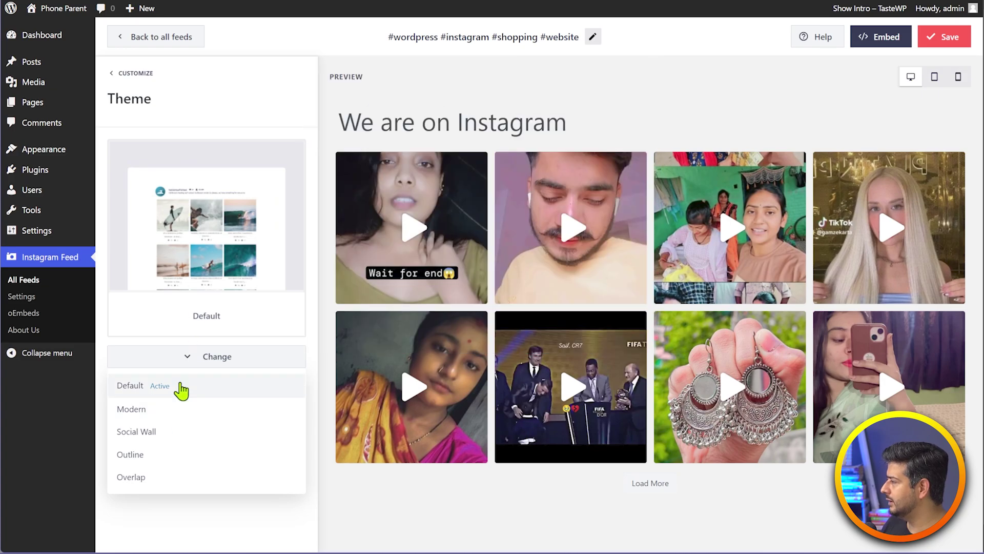
{"action": "mouse_move", "coordinate": [180, 391]}
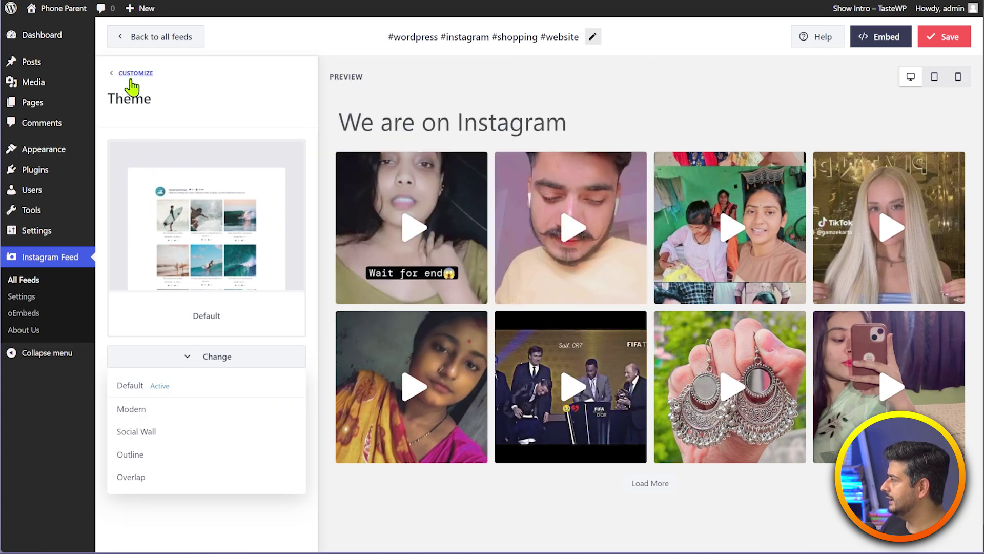
{"action": "left_click", "coordinate": [131, 77]}
- Switch the feed template back to Masonry Cards and return to the customization sections
{"action": "left_click", "coordinate": [156, 124]}
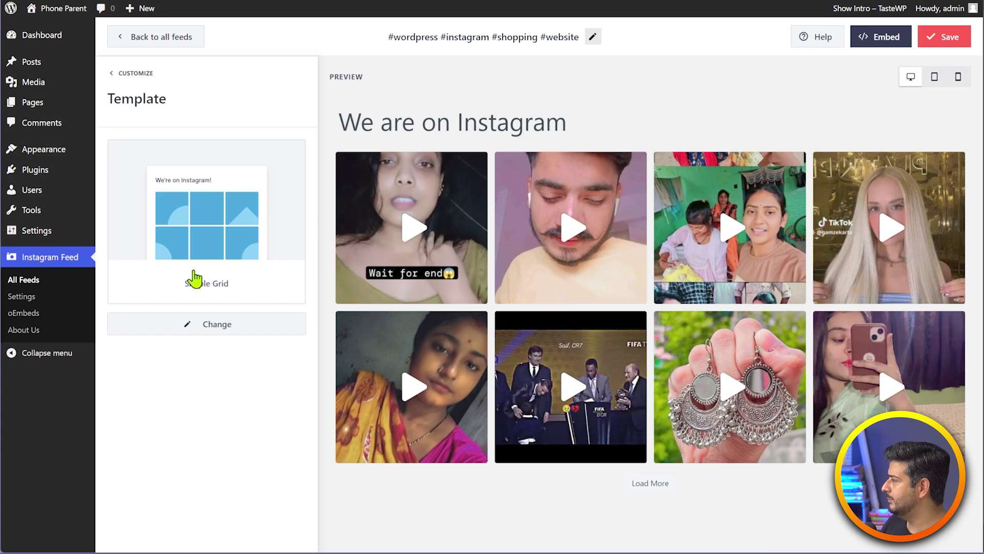
{"action": "left_click", "coordinate": [205, 324]}
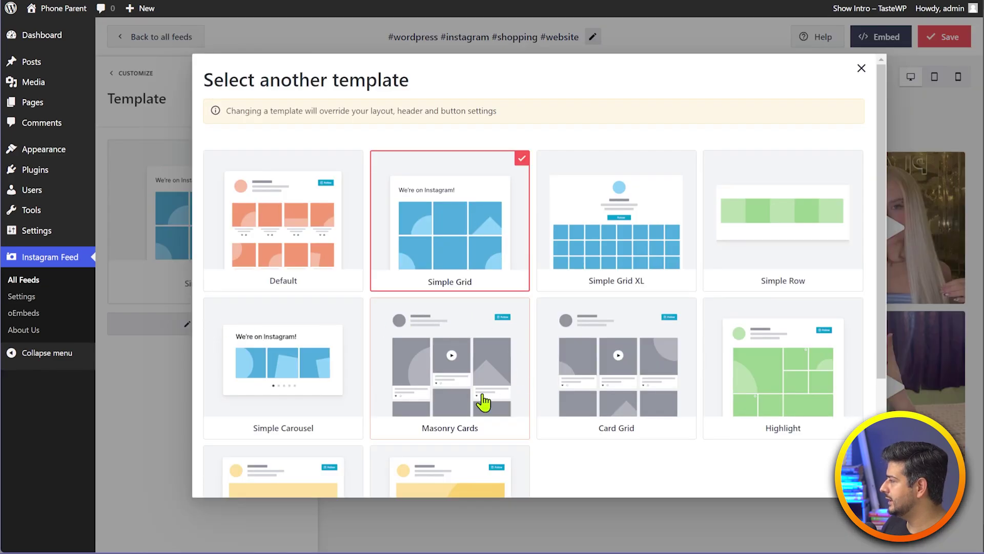
{"action": "left_click", "coordinate": [483, 402]}
{"action": "scroll", "coordinate": [738, 450], "scroll_direction": "down", "scroll_amount": 5}
{"action": "left_click", "coordinate": [641, 468]}
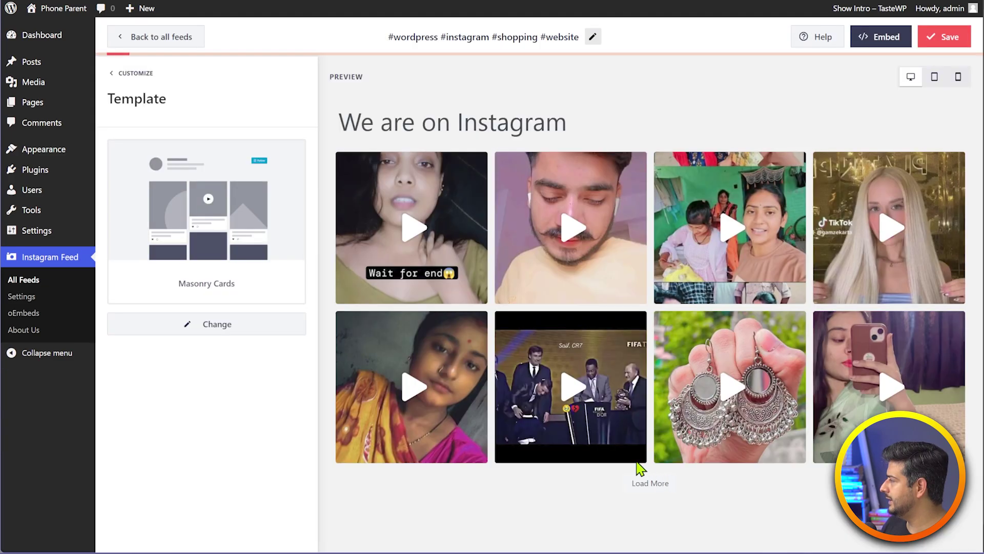
{"action": "left_click", "coordinate": [132, 74]}
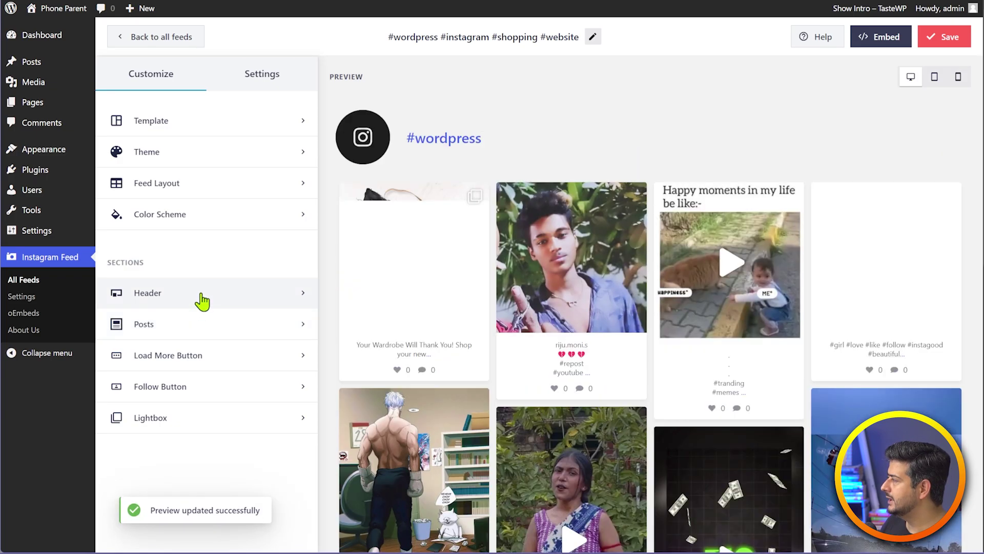
- Try the Text feed header style, revert to Standard, then return to the customization sections
{"action": "left_click", "coordinate": [203, 300]}
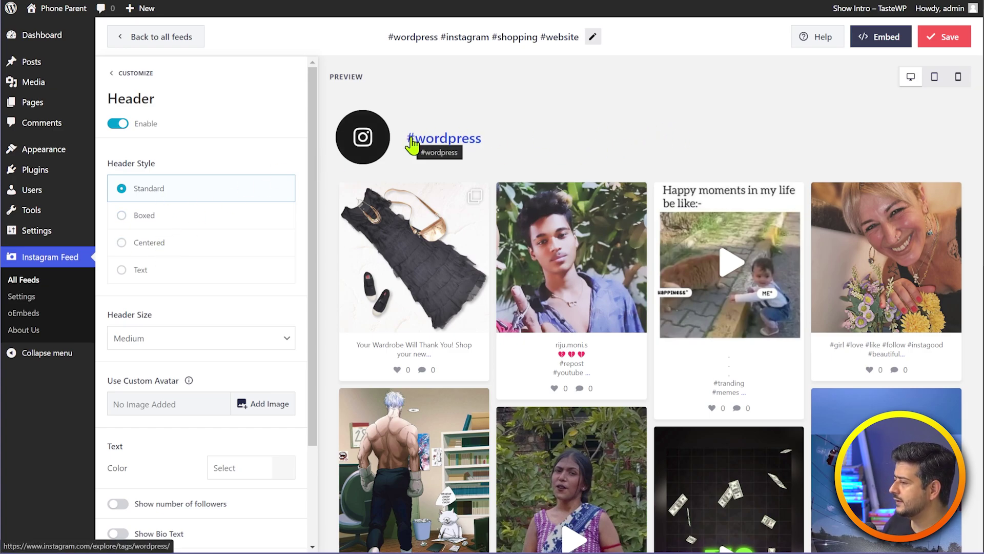
{"action": "left_click", "coordinate": [155, 273]}
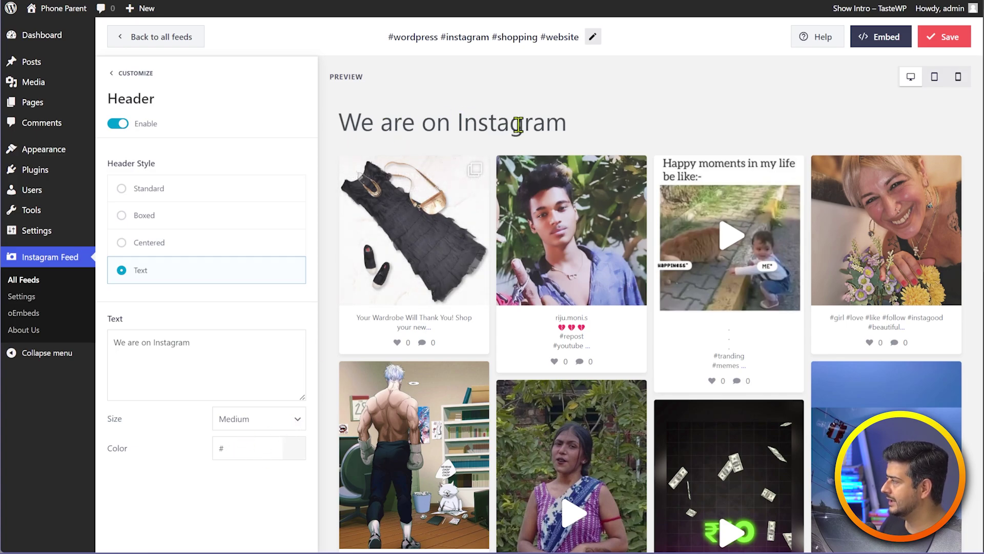
{"action": "left_click", "coordinate": [179, 193]}
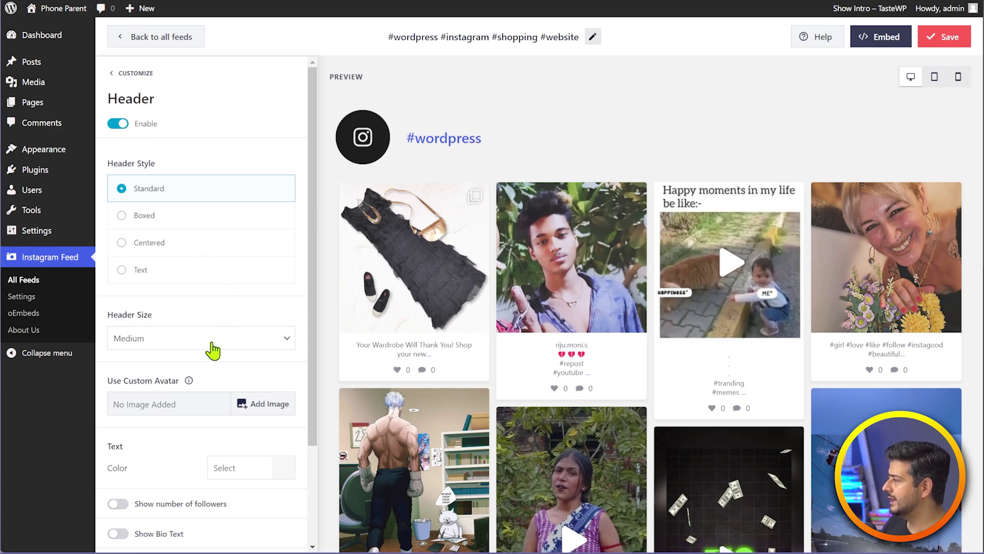
{"action": "scroll", "coordinate": [195, 398], "scroll_direction": "down", "scroll_amount": 3}
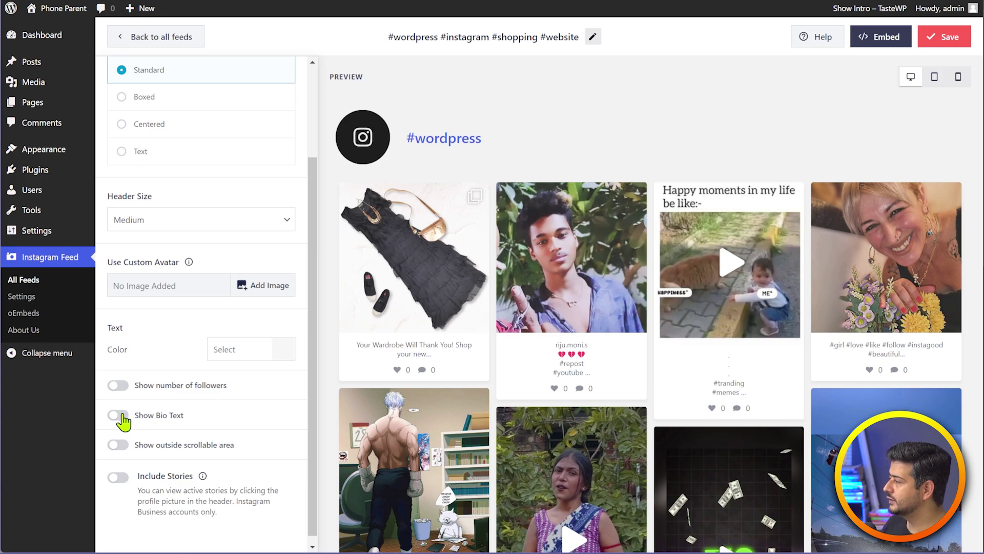
{"action": "scroll", "coordinate": [221, 412], "scroll_direction": "down", "scroll_amount": 1}
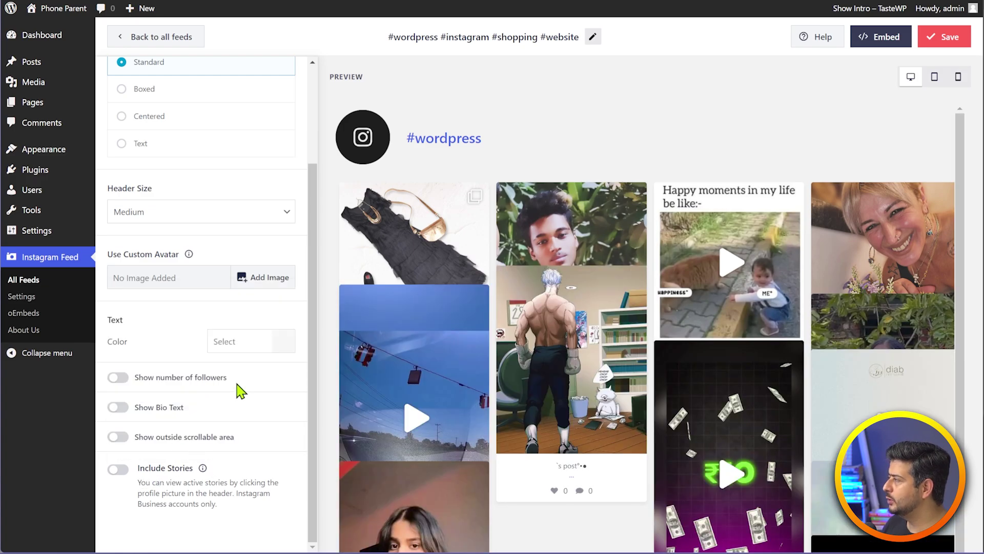
{"action": "scroll", "coordinate": [220, 287], "scroll_direction": "up", "scroll_amount": 5}
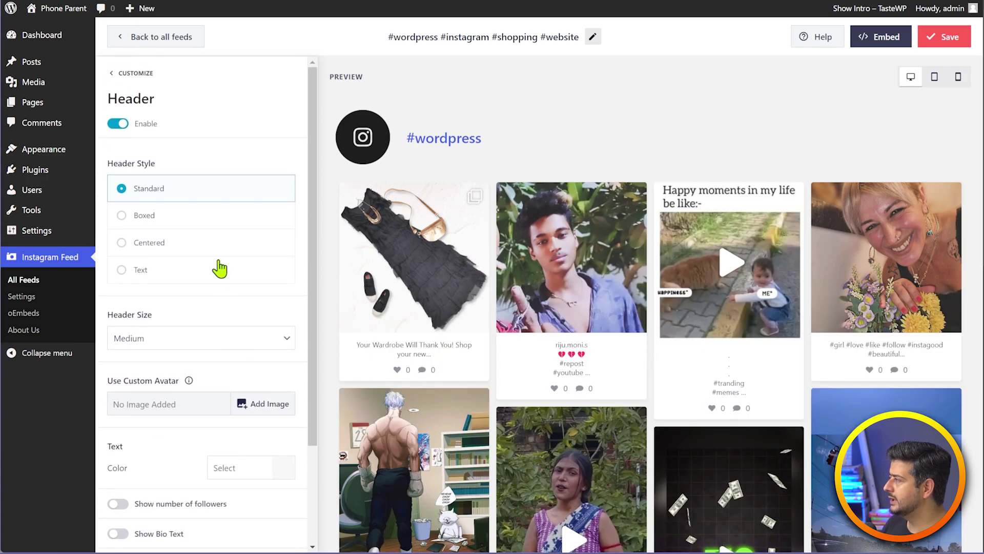
{"action": "left_click", "coordinate": [141, 74]}
- Set the Post Style border radius to 10 px and return to the main customization sections
{"action": "left_click", "coordinate": [193, 327]}
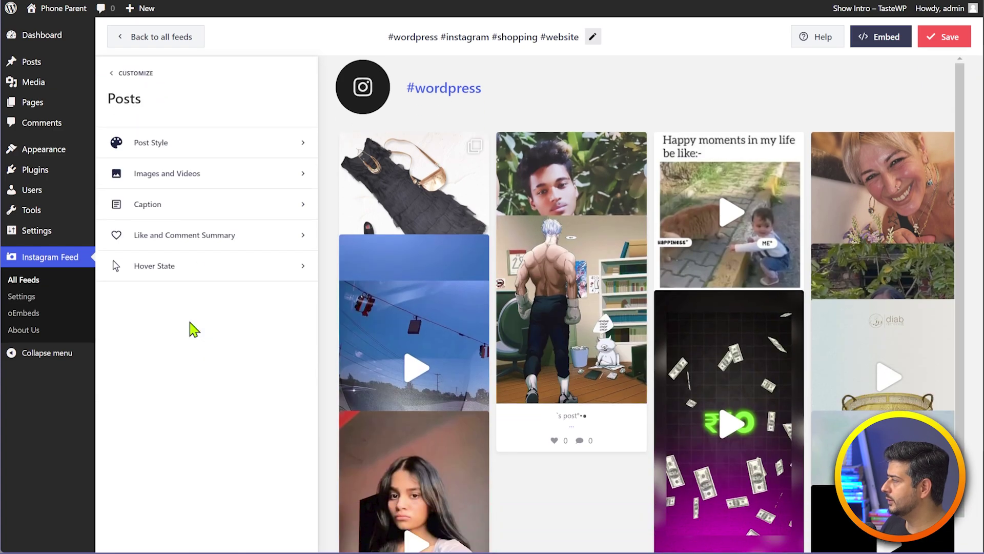
{"action": "left_click", "coordinate": [180, 145]}
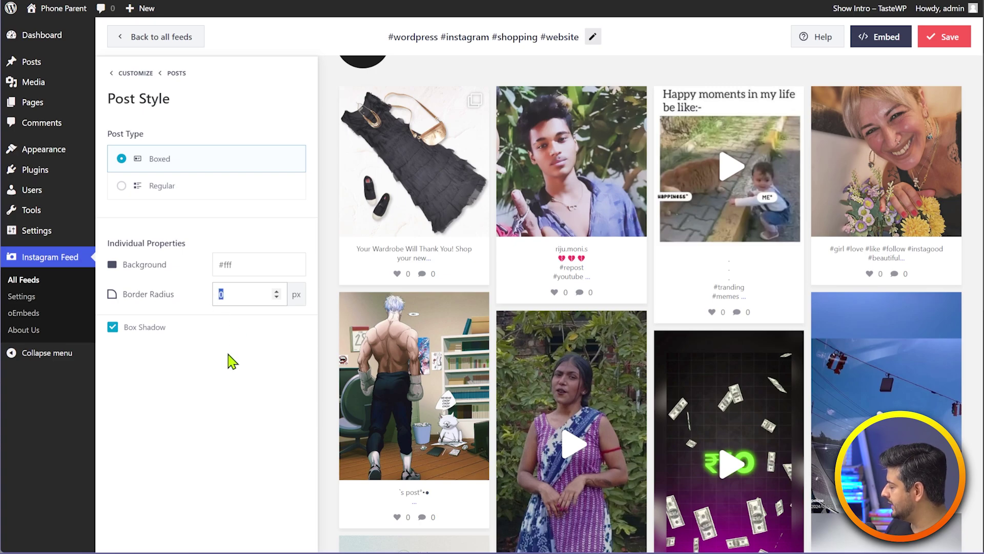
{"action": "type", "text": "20"}
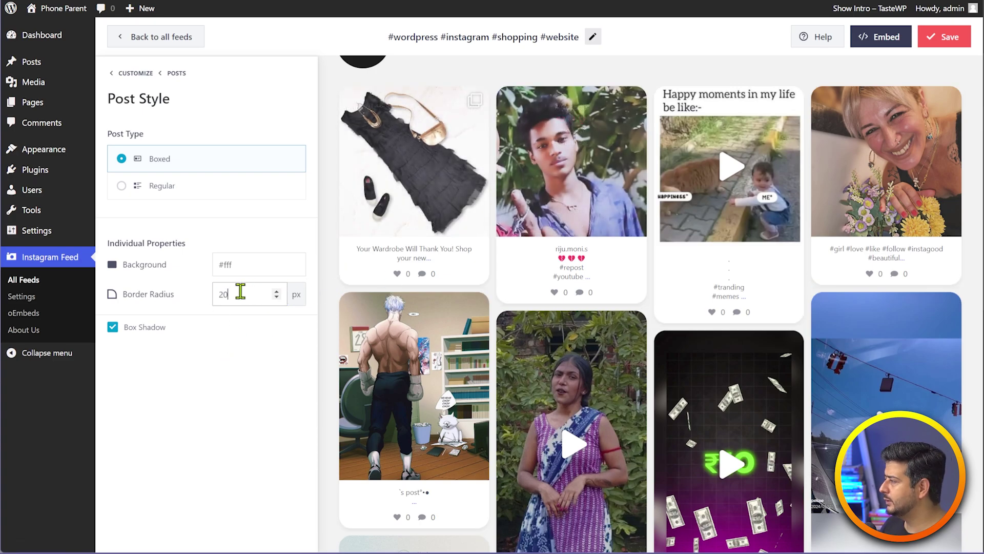
{"action": "key", "text": "BackSpace"}
{"action": "key", "text": "BackSpace"}
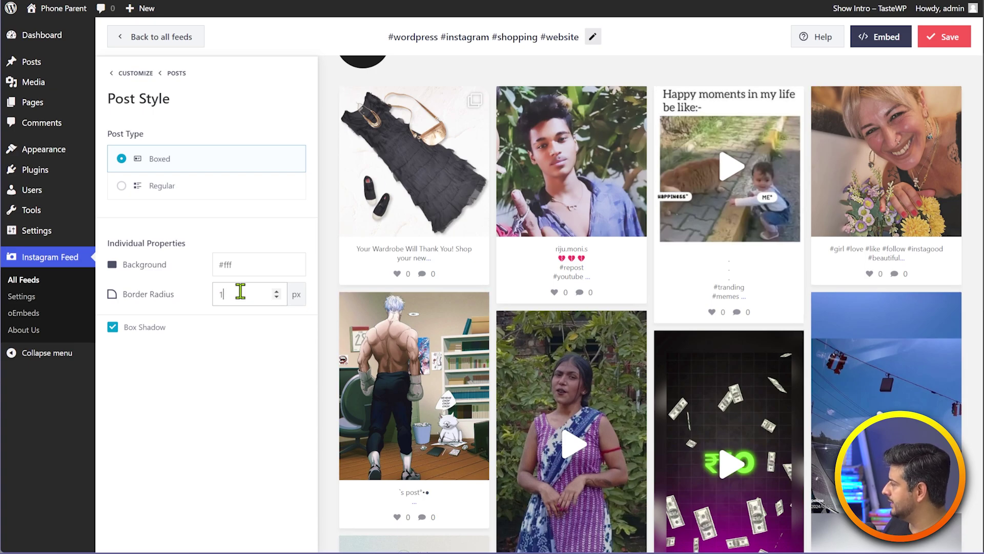
{"action": "left_click", "coordinate": [247, 353]}
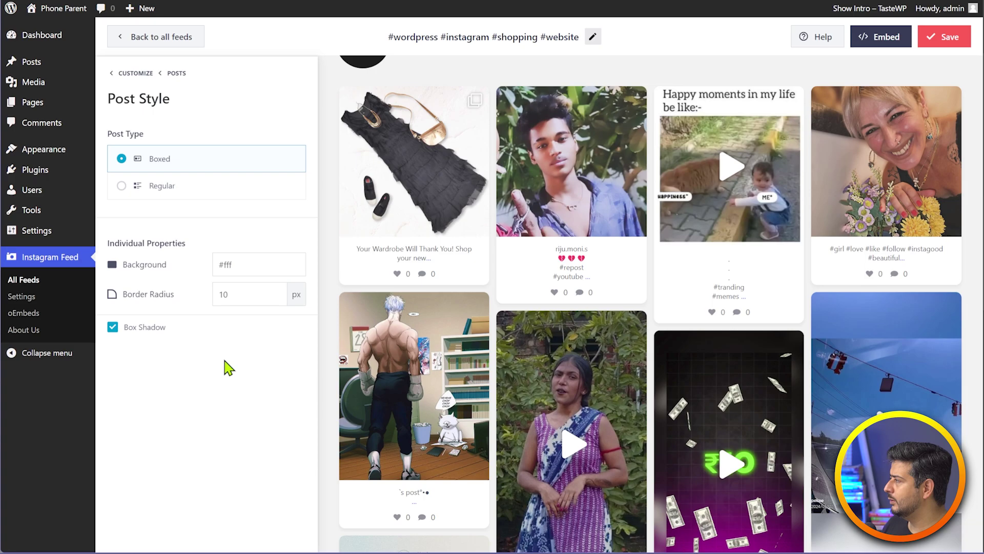
{"action": "left_click", "coordinate": [136, 73]}
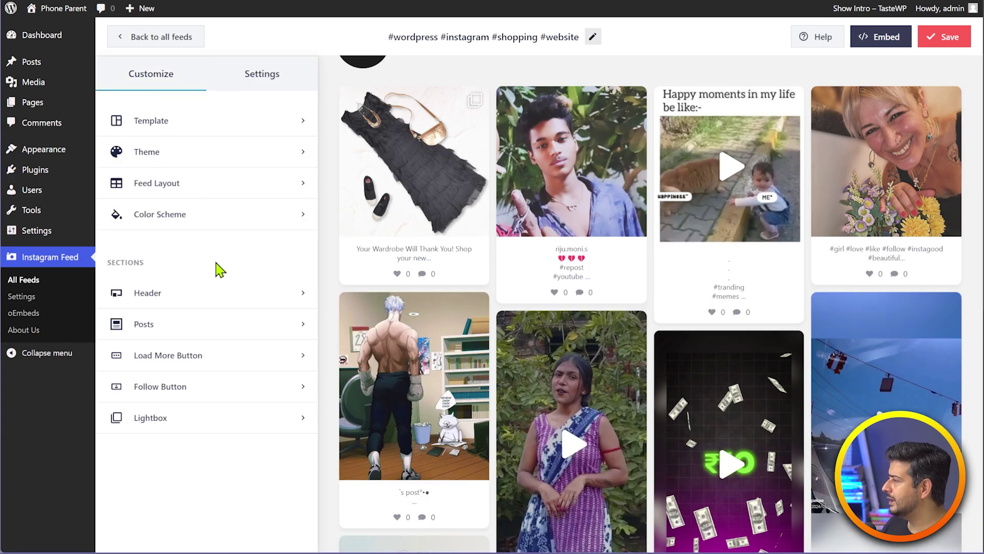
- Review the Posts image/video resolution, caption, and likes-and-comments settings
{"action": "left_click", "coordinate": [196, 332]}
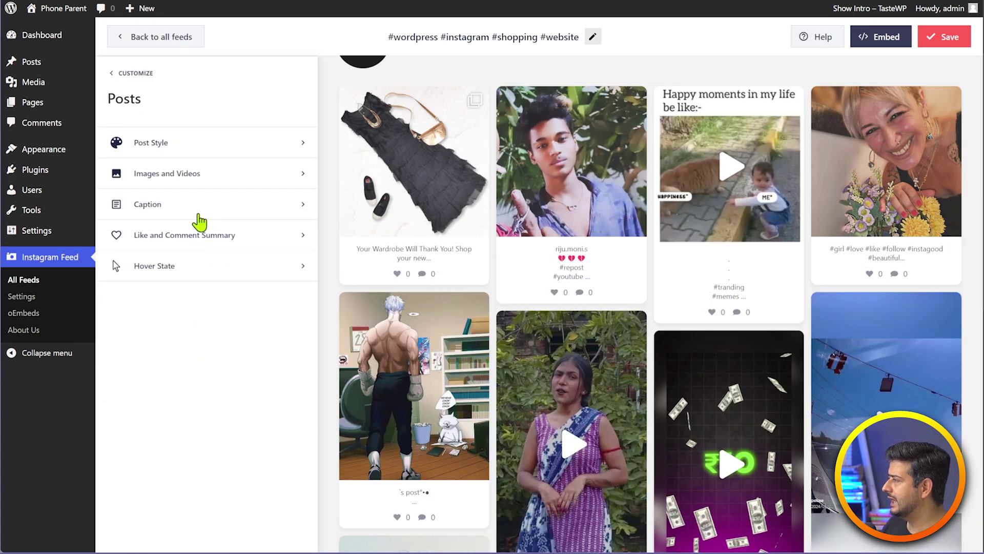
{"action": "left_click", "coordinate": [204, 186]}
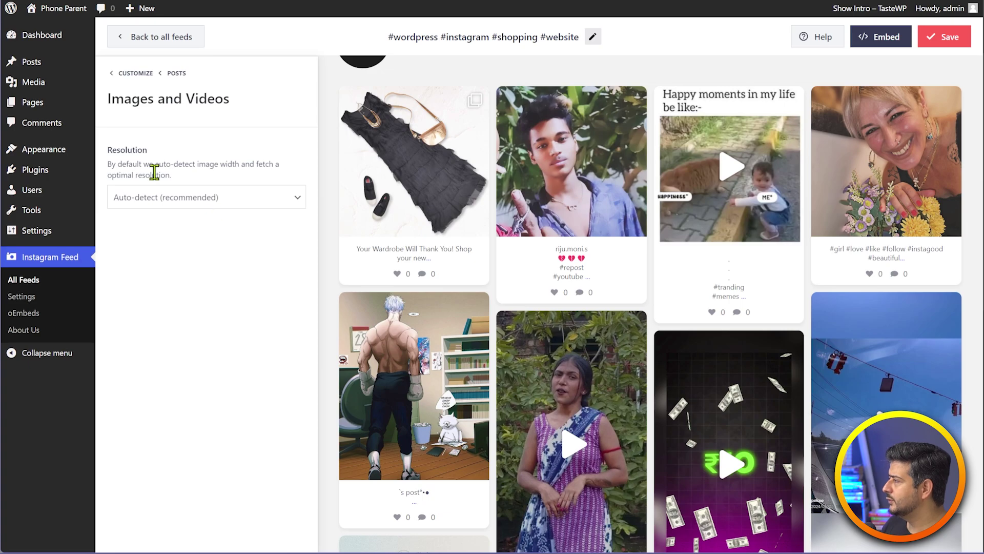
{"action": "left_click", "coordinate": [171, 76]}
{"action": "left_click", "coordinate": [182, 214]}
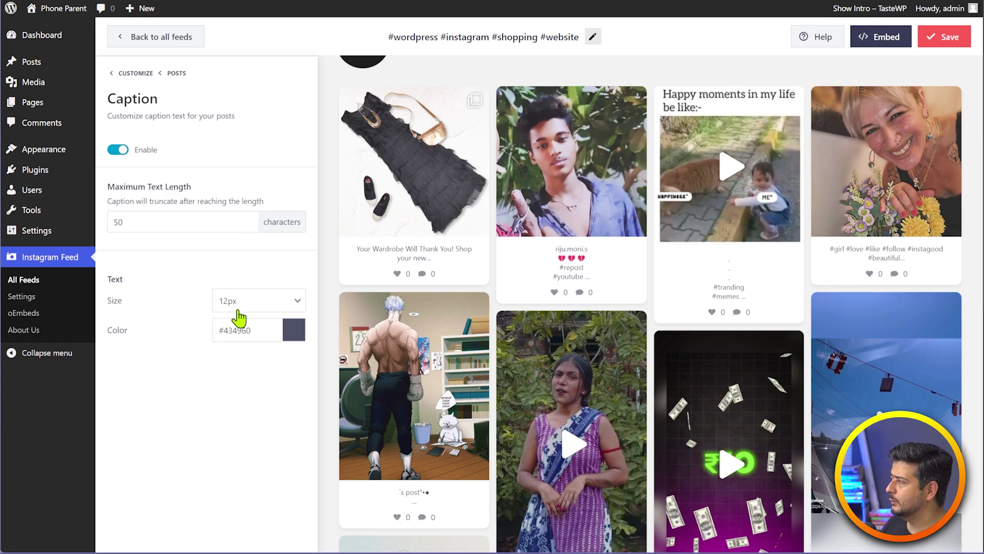
{"action": "left_click", "coordinate": [175, 75]}
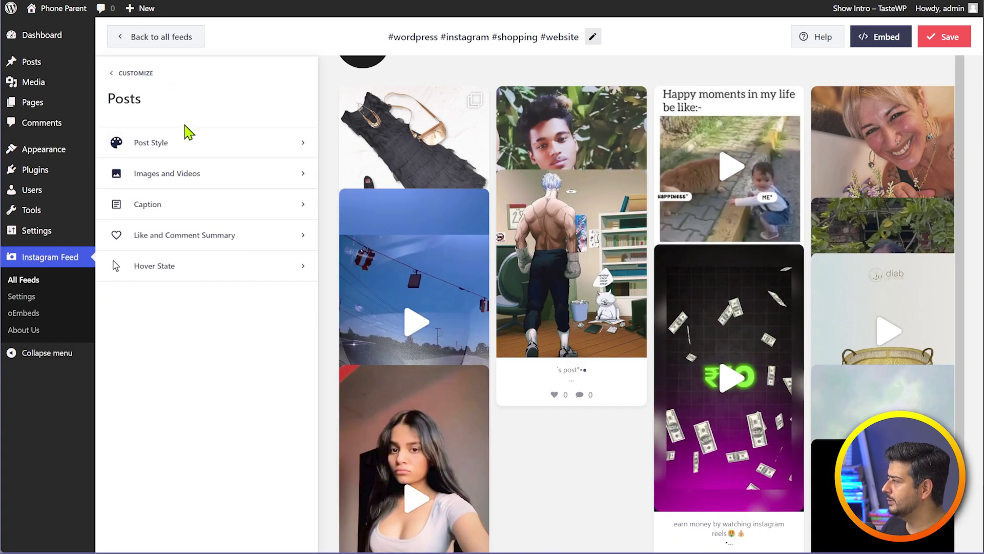
{"action": "left_click", "coordinate": [203, 242]}
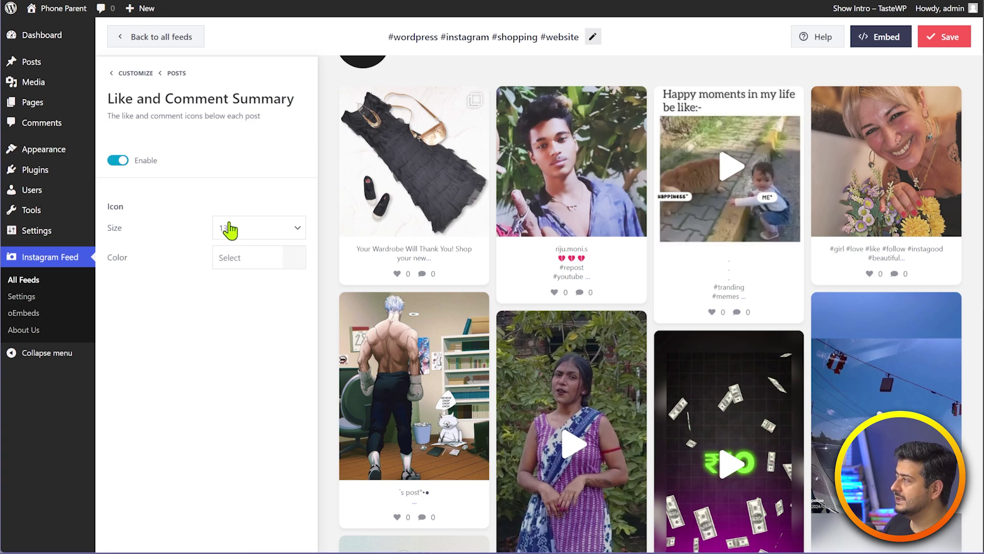
{"action": "left_click", "coordinate": [177, 75]}
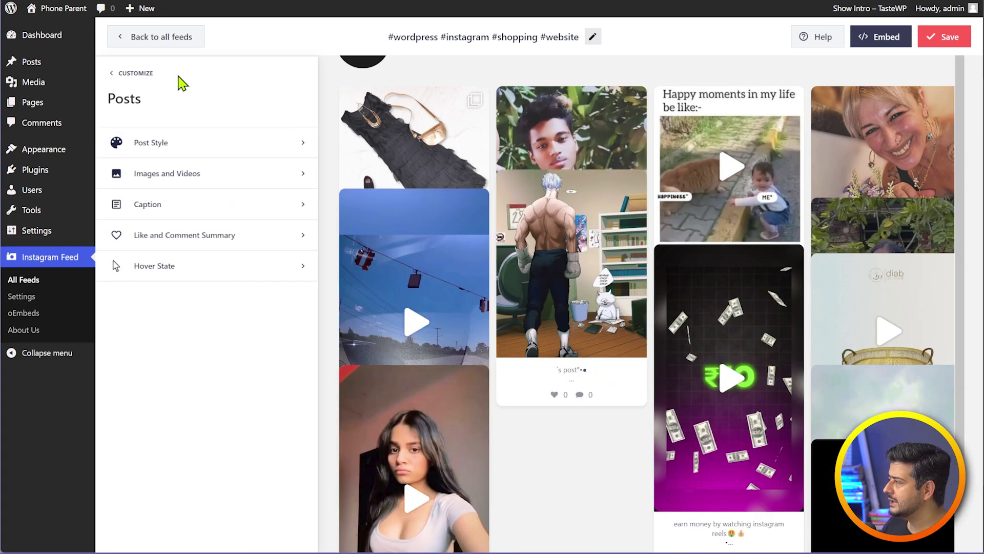
- Change the Hover State background colour to translucent light blue #6781FF7D
{"action": "left_click", "coordinate": [211, 277]}
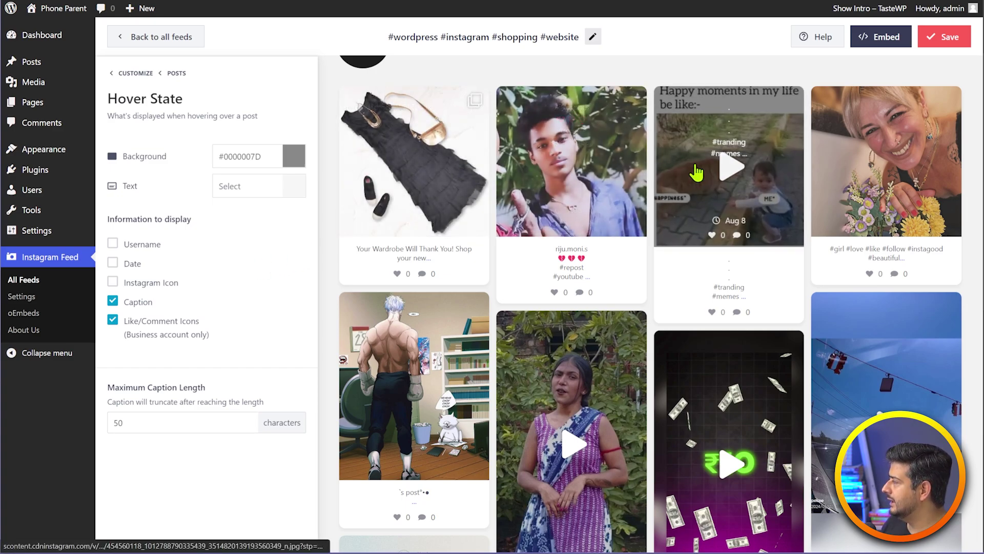
{"action": "left_click", "coordinate": [294, 159]}
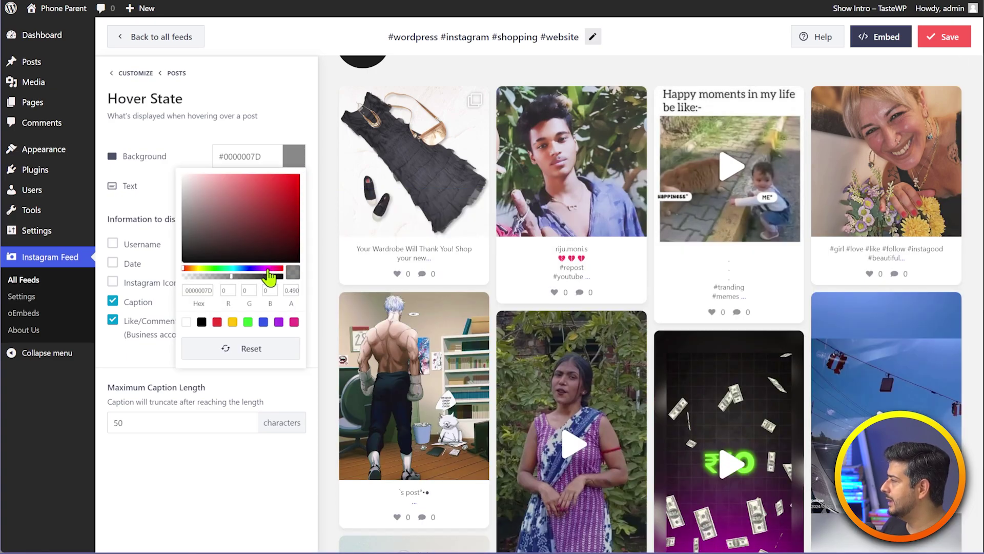
{"action": "left_click_drag", "start_coordinate": [254, 269], "coordinate": [247, 268]}
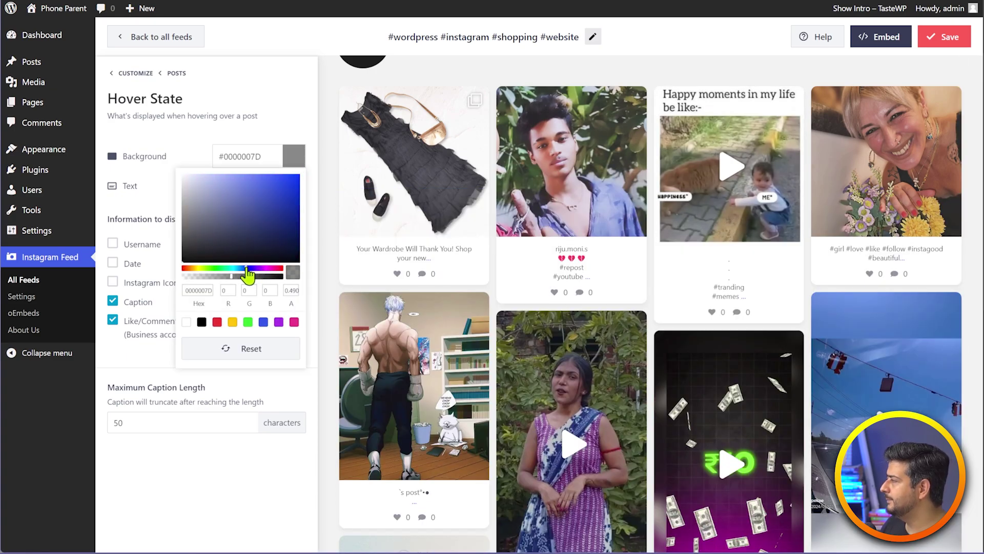
{"action": "left_click_drag", "start_coordinate": [248, 205], "coordinate": [253, 157]}
{"action": "left_click", "coordinate": [268, 132]}
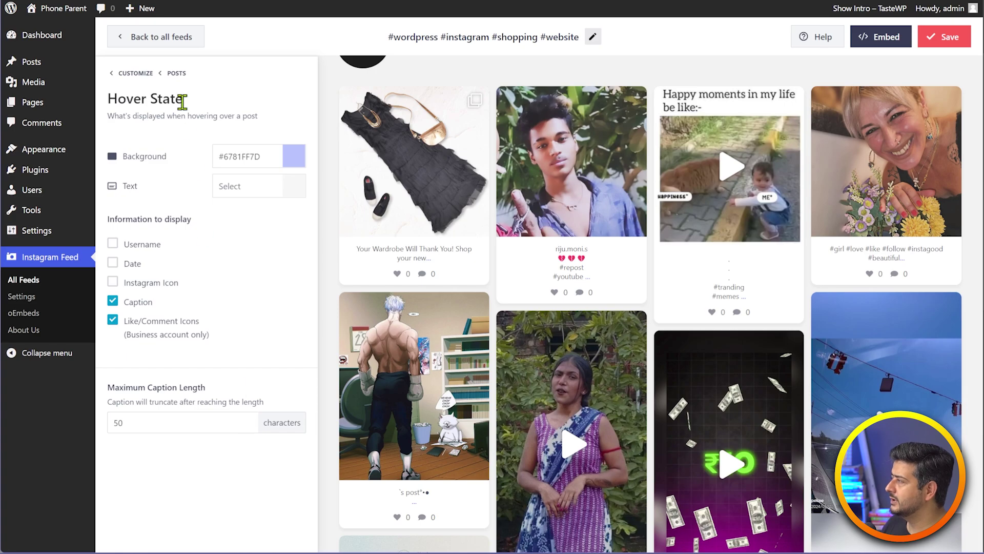
{"action": "left_click", "coordinate": [180, 80]}
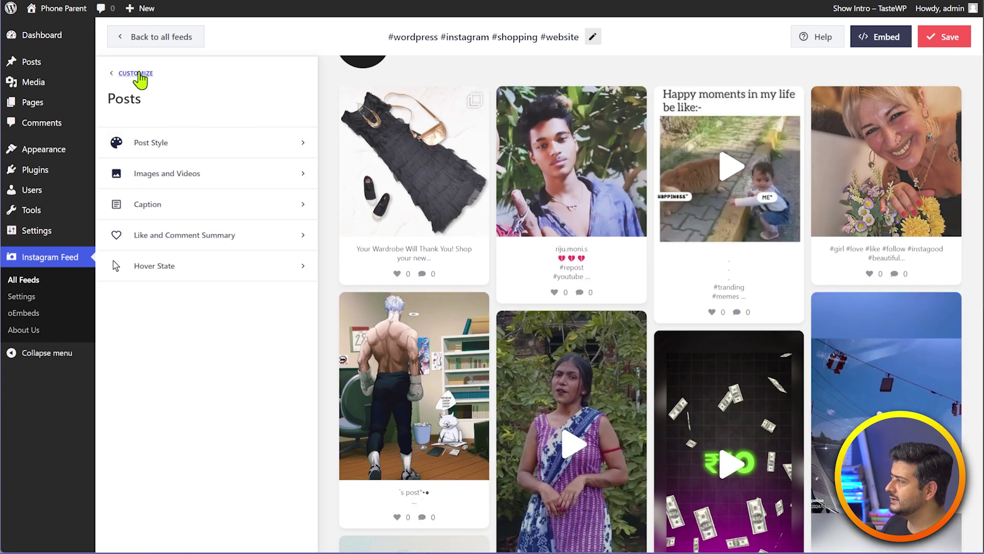
- Check the Load More and Follow button settings, then bring up the Lightbox section
{"action": "left_click", "coordinate": [139, 74]}
{"action": "left_click", "coordinate": [172, 355]}
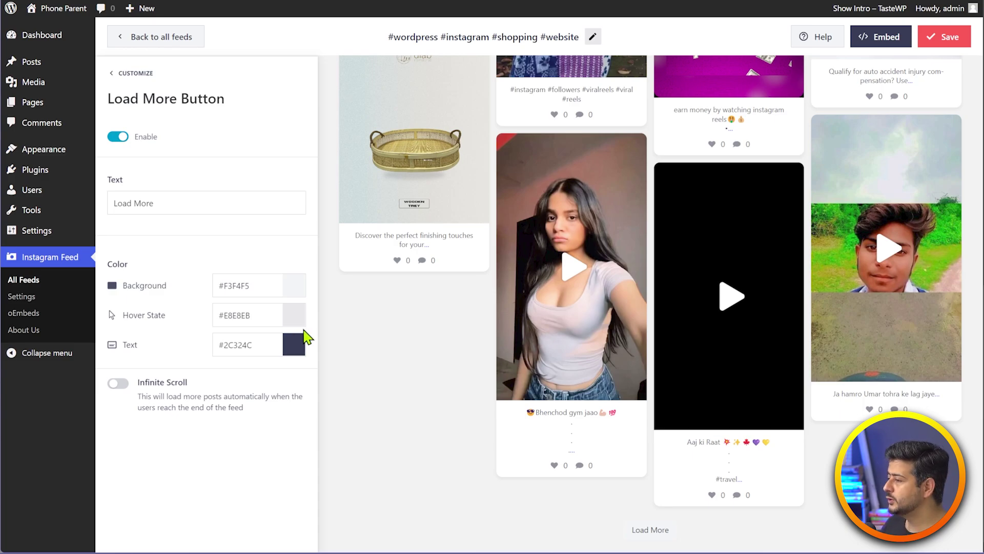
{"action": "left_click", "coordinate": [152, 77]}
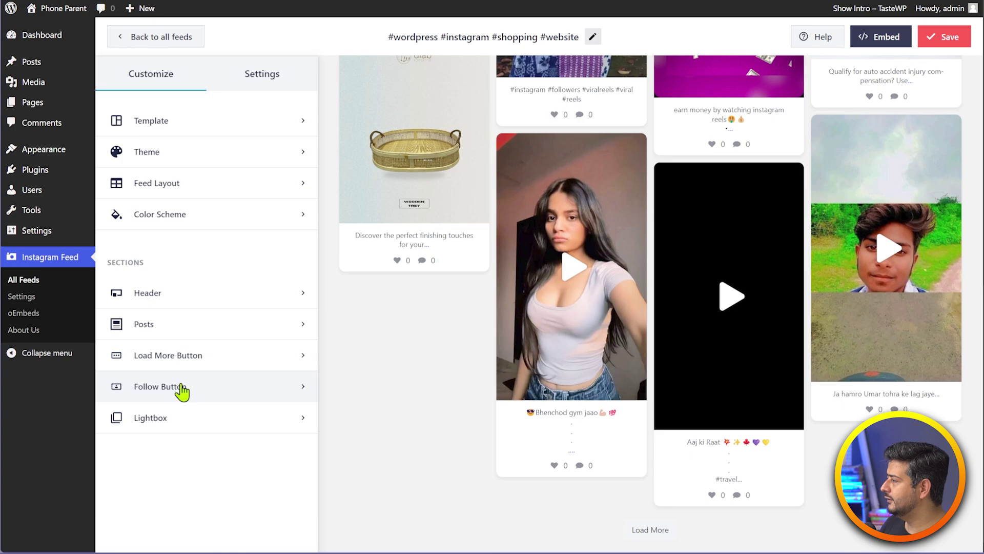
{"action": "left_click", "coordinate": [182, 392]}
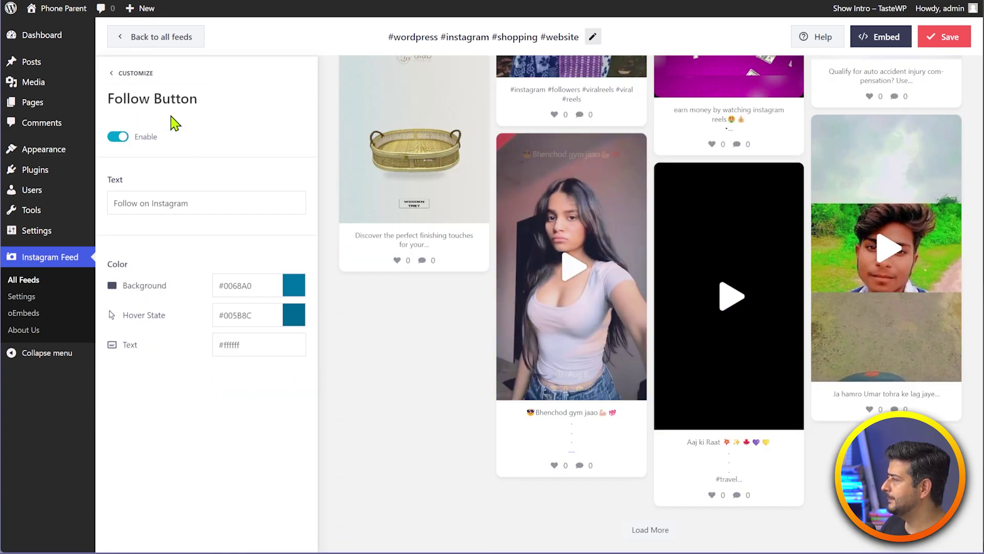
{"action": "left_click", "coordinate": [145, 77]}
{"action": "left_click", "coordinate": [171, 420]}
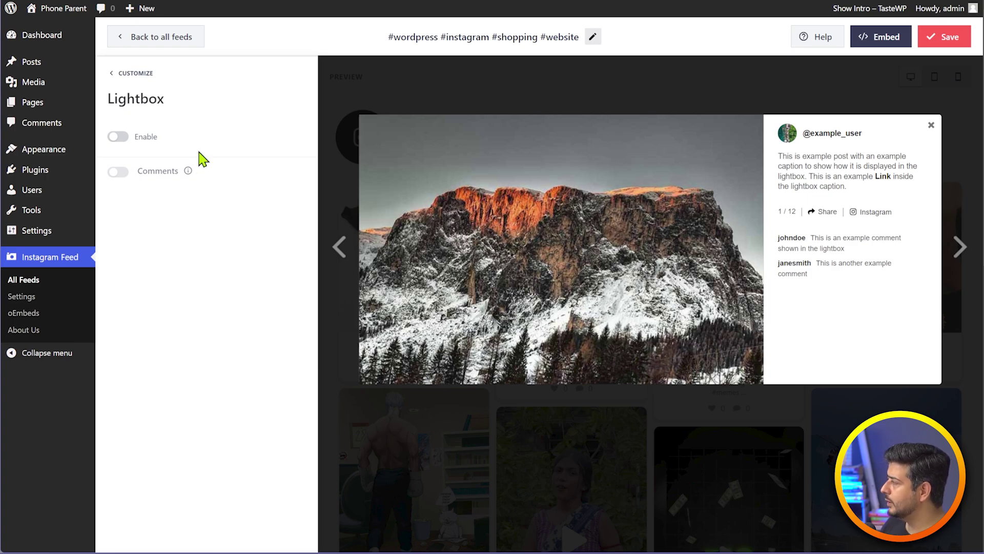
- Switch the Lightbox Enable toggle on and go back to the customization sections list
{"action": "left_click", "coordinate": [121, 137]}
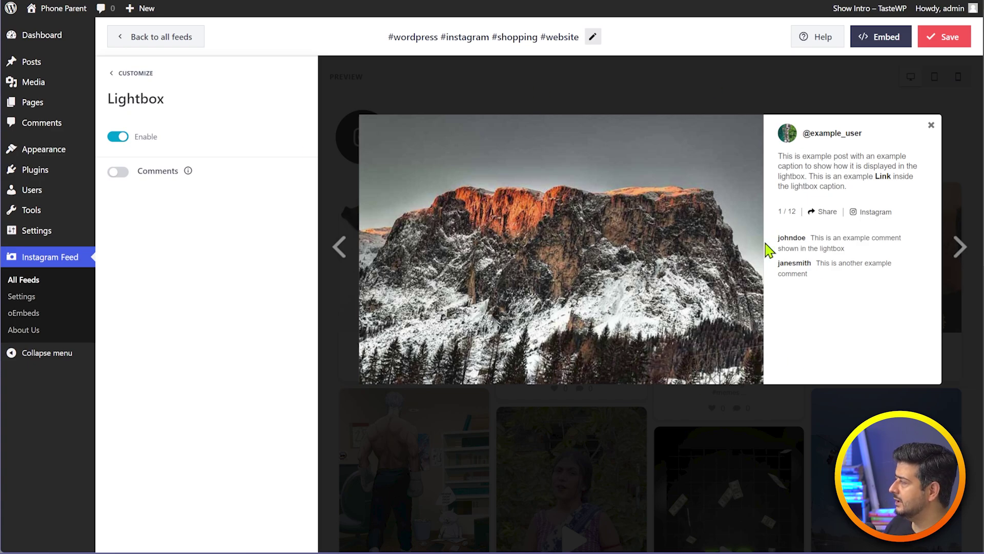
{"action": "left_click", "coordinate": [136, 75]}
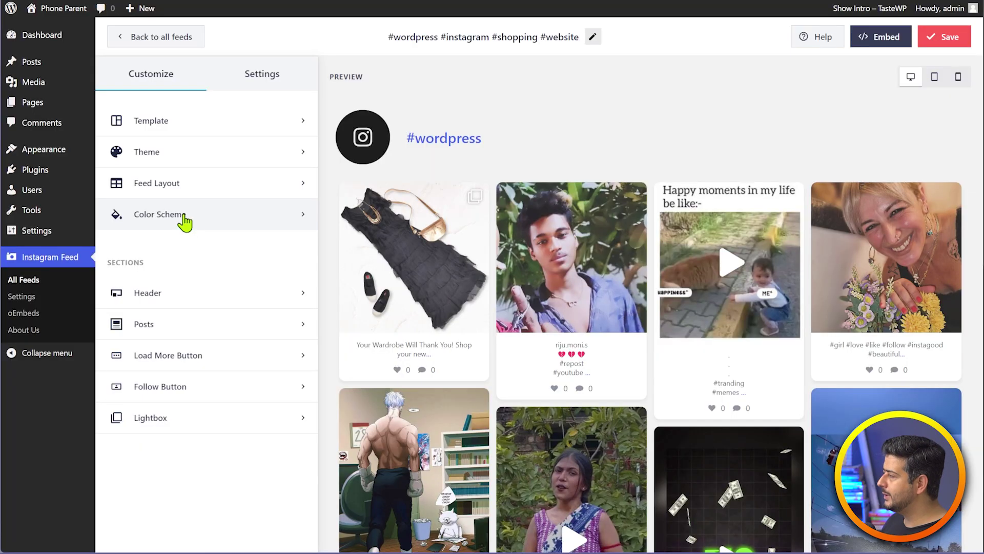
- Save the hashtag feed and copy its [instagram-feed feed=1] shortcode from All Feeds
{"action": "left_click", "coordinate": [948, 37]}
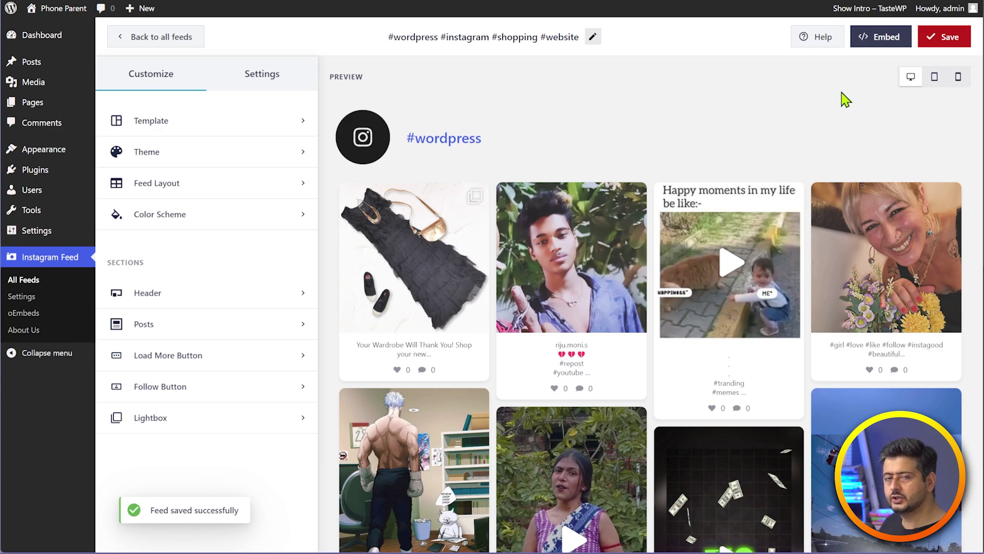
{"action": "left_click", "coordinate": [919, 45]}
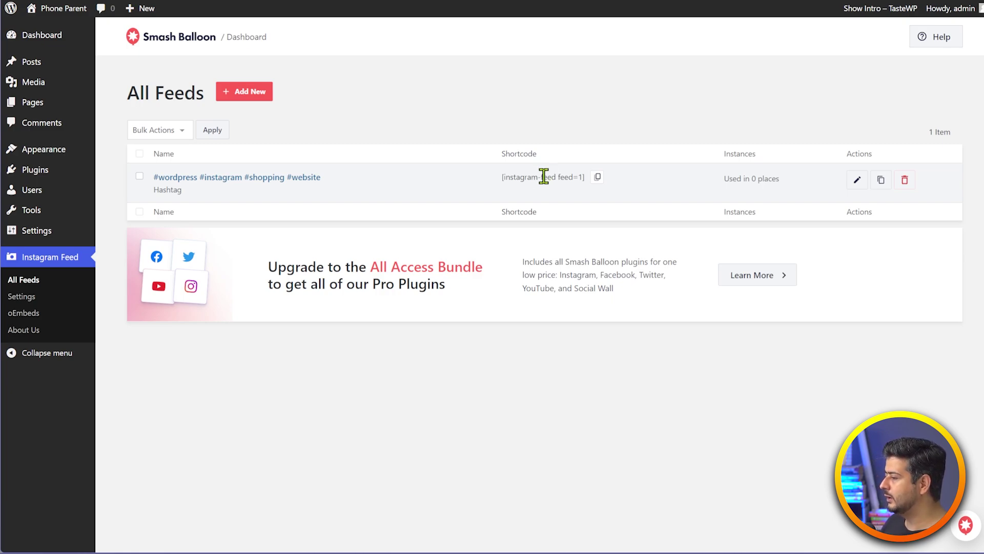
{"action": "left_click", "coordinate": [598, 180]}
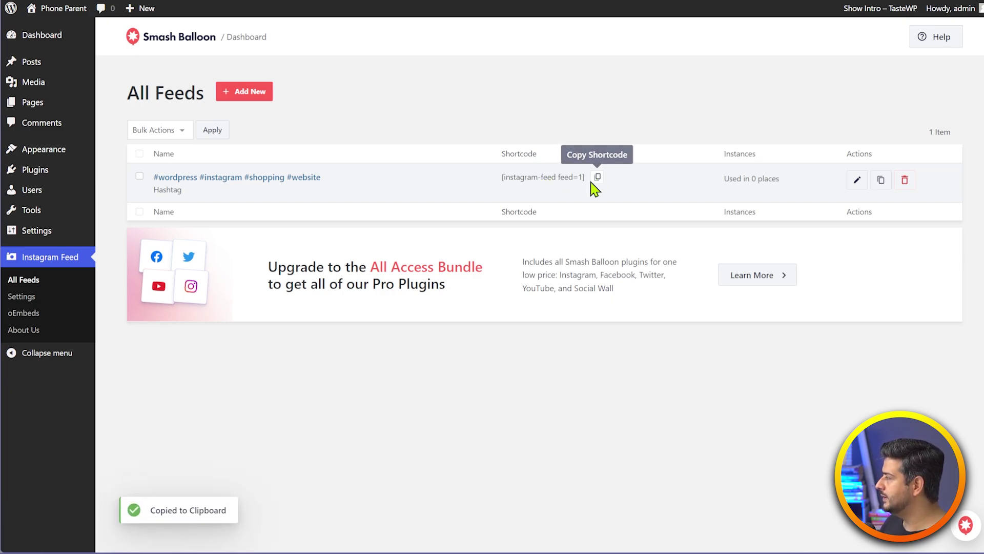
{"action": "mouse_move", "coordinate": [51, 69]}
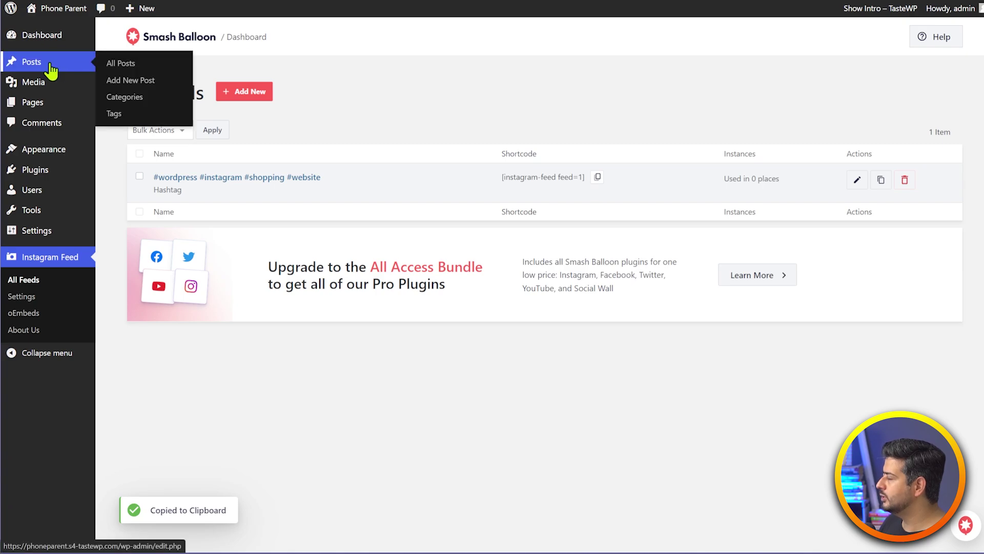
- Create a new post titled 'Test Instagram Feed'
{"action": "left_click", "coordinate": [149, 83]}
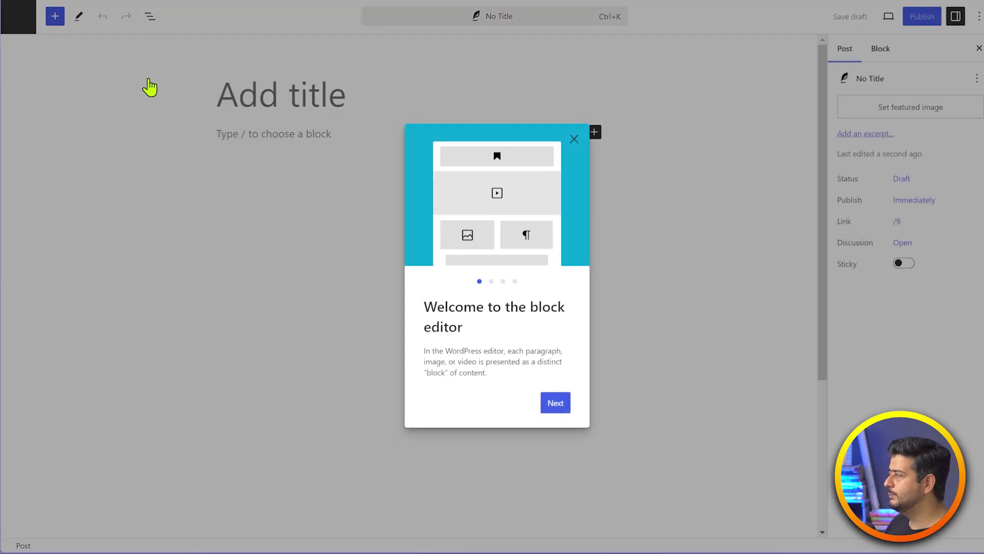
{"action": "left_click", "coordinate": [574, 139]}
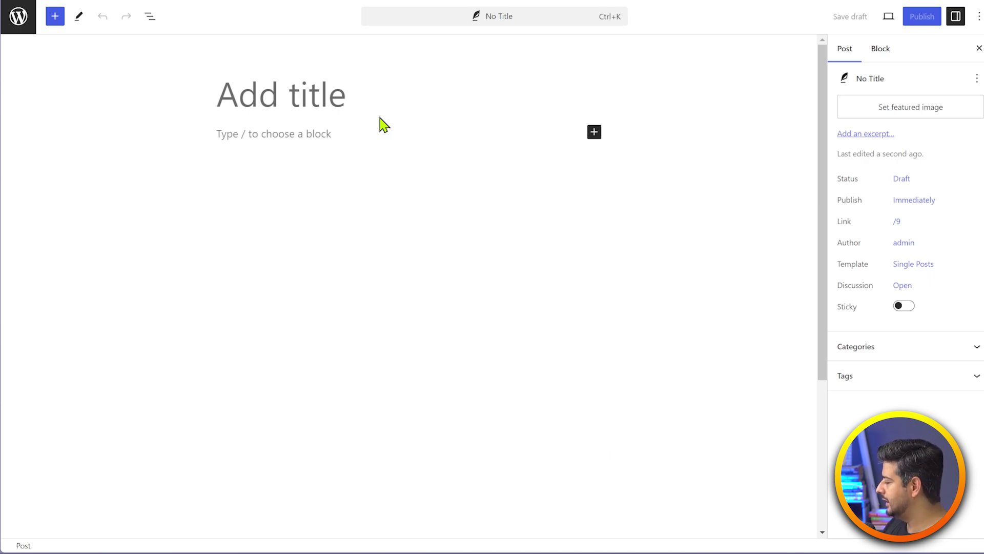
{"action": "type", "text": "Test"}
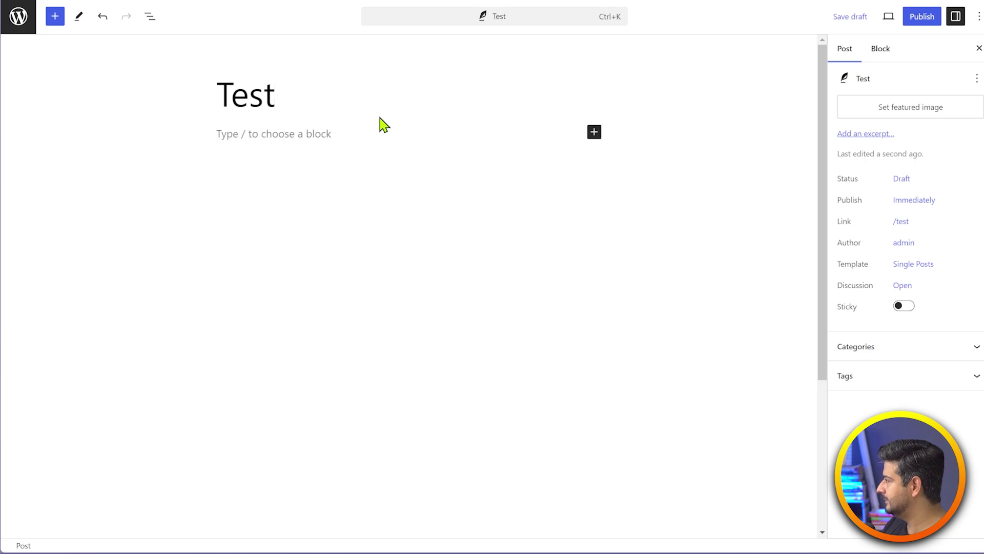
{"action": "type", "text": " Insgram"}
{"action": "key", "text": "BackSpace"}
{"action": "key", "text": "BackSpace"}
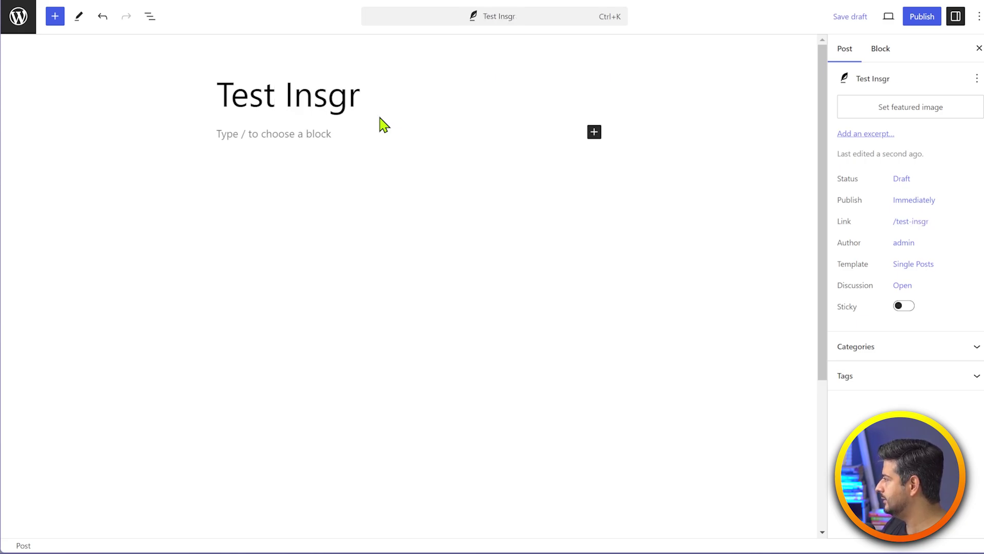
{"action": "key", "text": "BackSpace"}
{"action": "key", "text": "BackSpace"}
{"action": "type", "text": "tagra"}
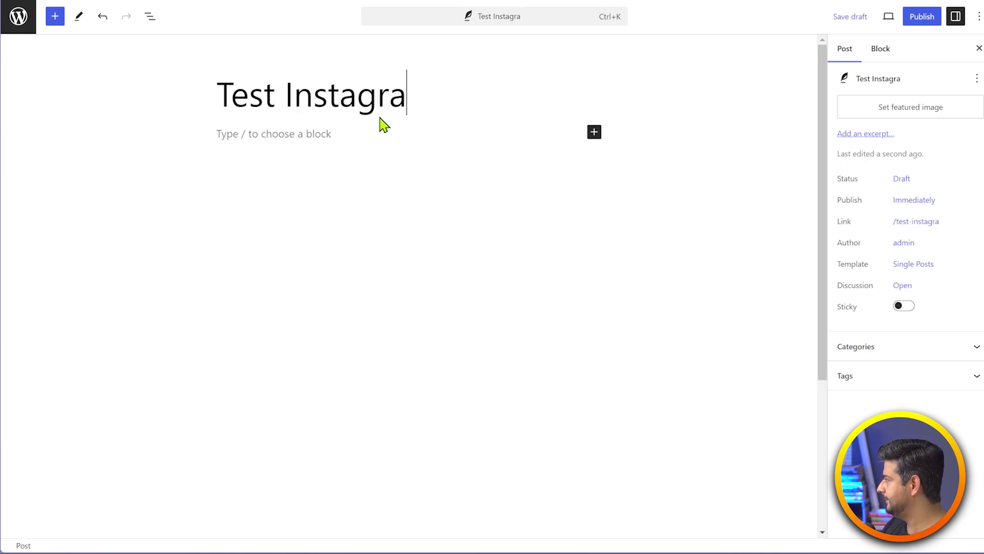
{"action": "type", "text": "m Feed"}
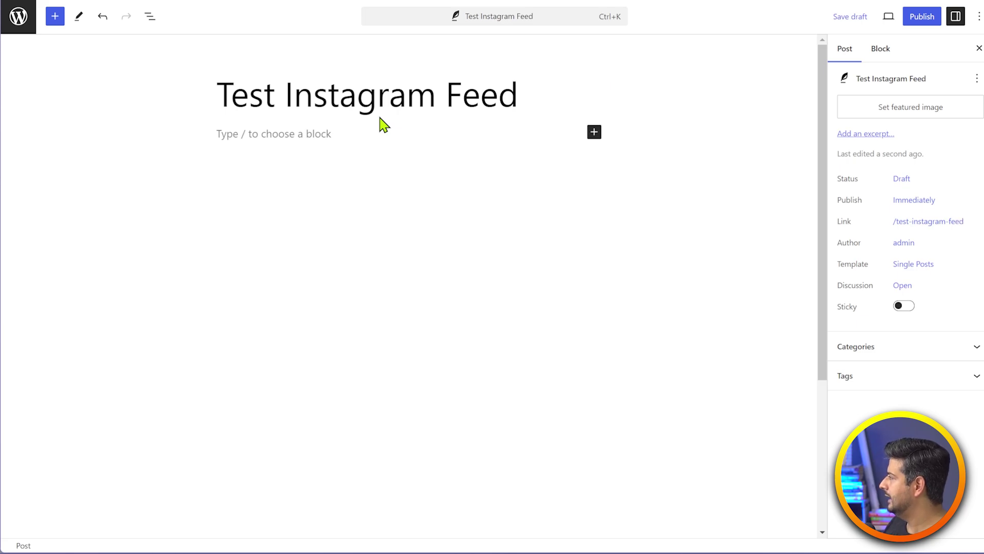
- Add a Shortcode block with the pasted feed shortcode and publish the post
{"action": "left_click", "coordinate": [338, 133]}
{"action": "type", "text": "/sho"}
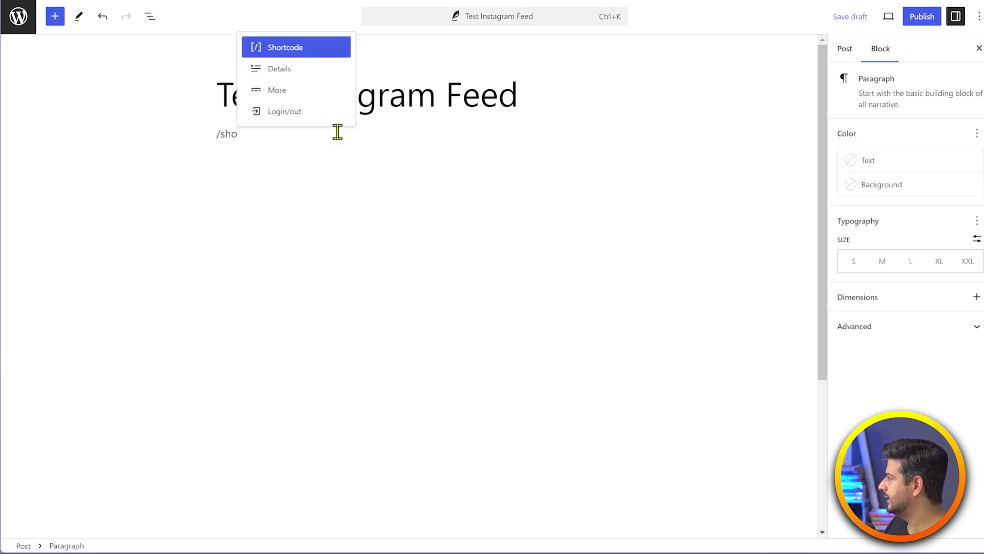
{"action": "key", "text": "Return"}
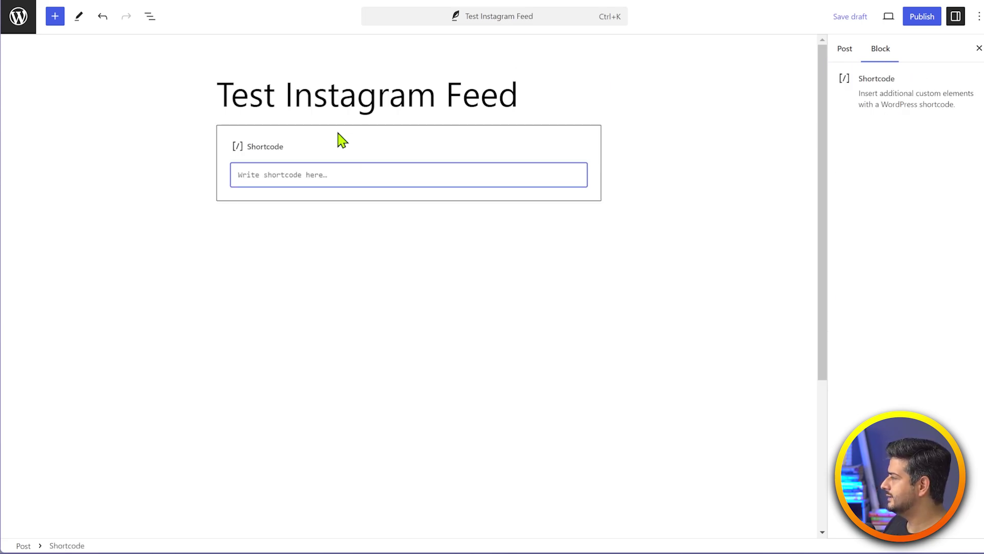
{"action": "key", "text": "ctrl+v"}
{"action": "left_click", "coordinate": [466, 292]}
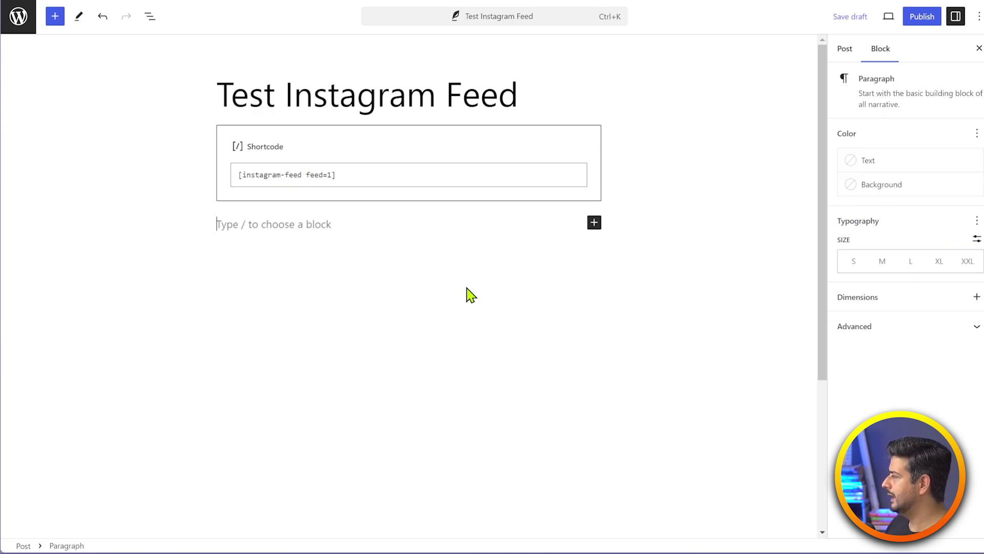
{"action": "left_click", "coordinate": [918, 24]}
{"action": "left_click", "coordinate": [881, 21]}
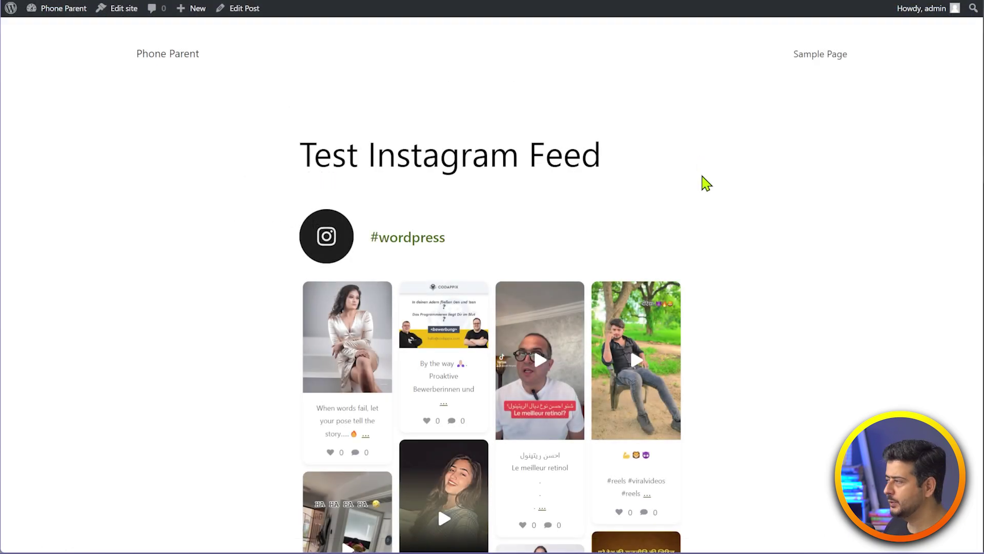
- Load more Instagram posts into the feed on the published post, then scroll back up
{"action": "scroll", "coordinate": [712, 200], "scroll_direction": "down", "scroll_amount": 5}
{"action": "scroll", "coordinate": [640, 166], "scroll_direction": "down", "scroll_amount": 5}
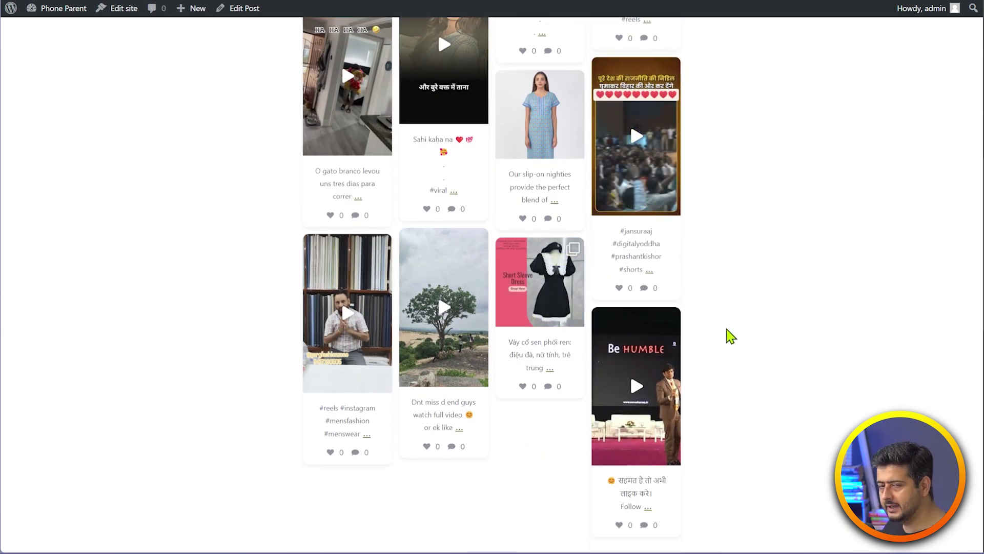
{"action": "scroll", "coordinate": [727, 327], "scroll_direction": "down", "scroll_amount": 5}
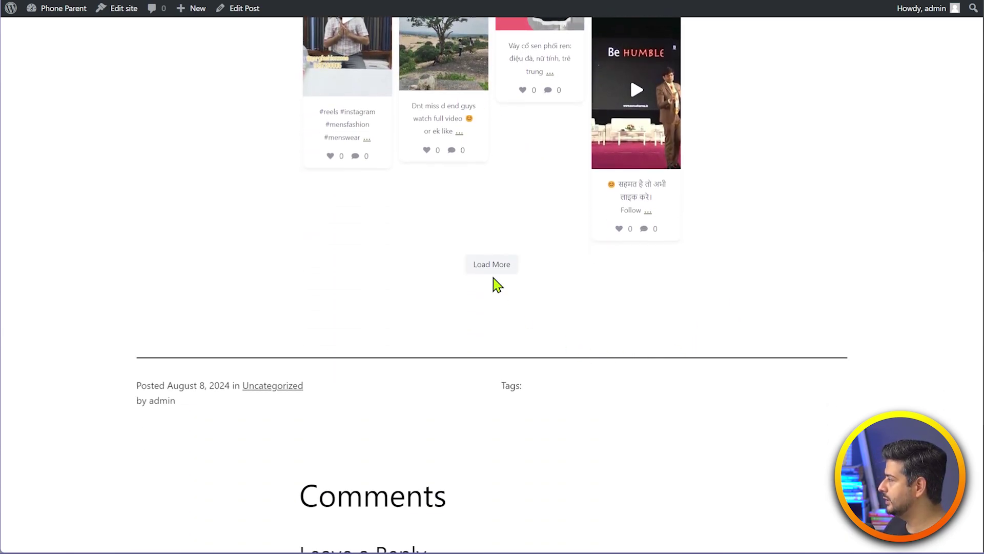
{"action": "left_click", "coordinate": [493, 266]}
{"action": "scroll", "coordinate": [739, 320], "scroll_direction": "up", "scroll_amount": 10}
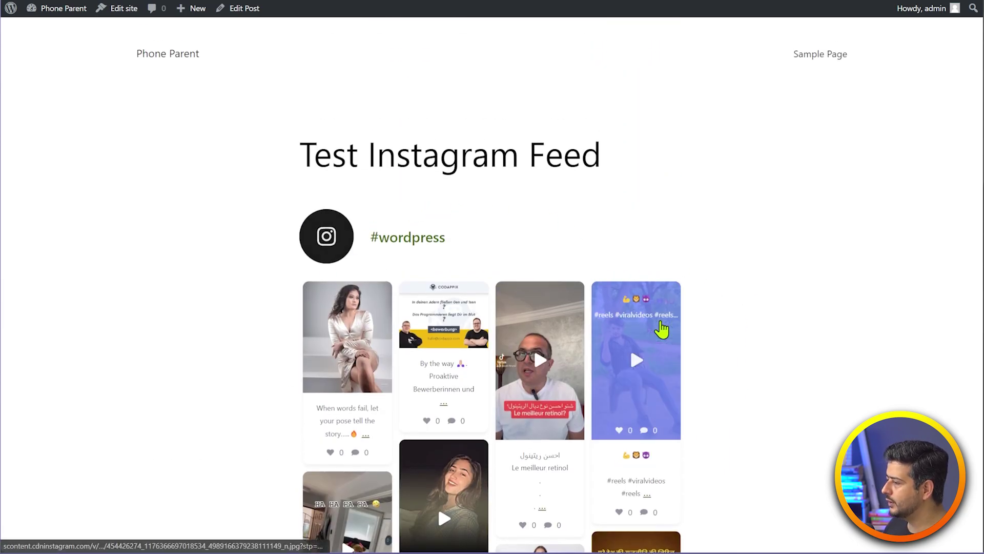
{"action": "scroll", "coordinate": [769, 307], "scroll_direction": "down", "scroll_amount": 5}
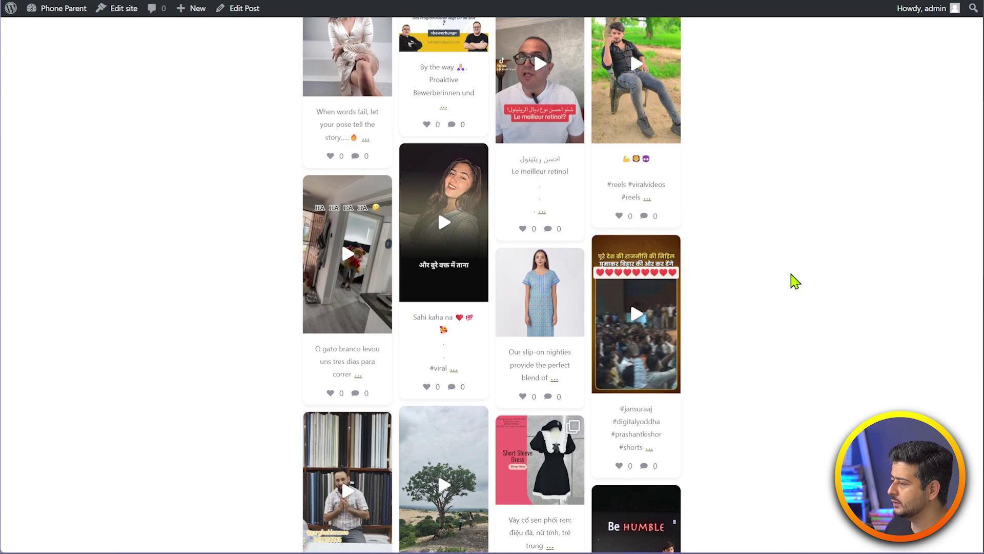
{"action": "scroll", "coordinate": [791, 279], "scroll_direction": "down", "scroll_amount": 7}
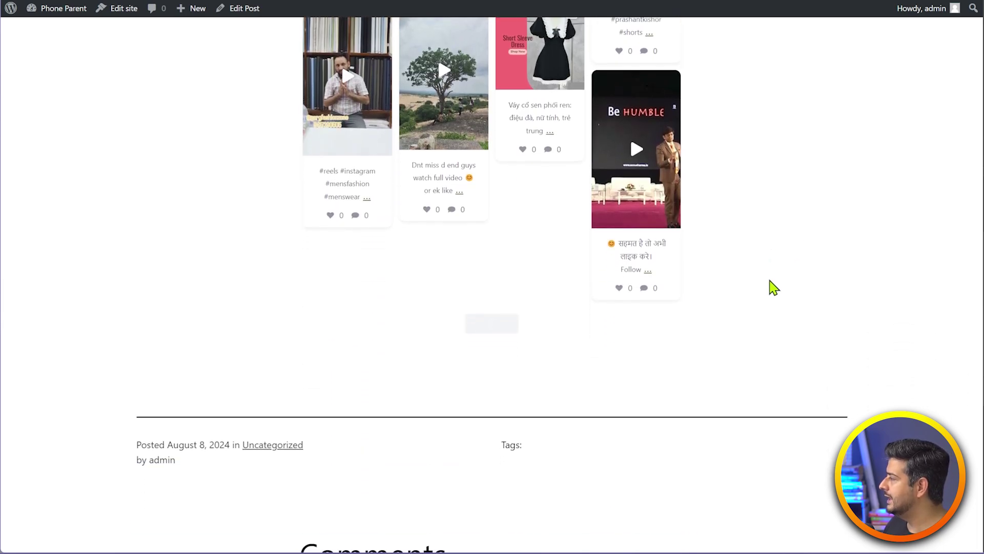
{"action": "scroll", "coordinate": [774, 288], "scroll_direction": "up", "scroll_amount": 12}
{"action": "scroll", "coordinate": [774, 288], "scroll_direction": "up", "scroll_amount": 2}
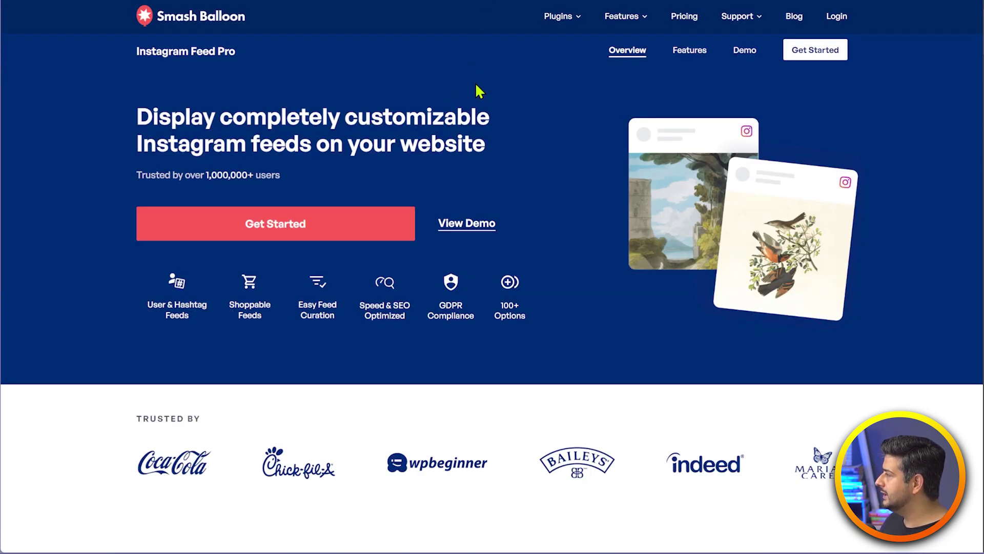
- Switch to the Smash Balloon Instagram Feed Pro product page
{"action": "mouse_move", "coordinate": [572, 26]}
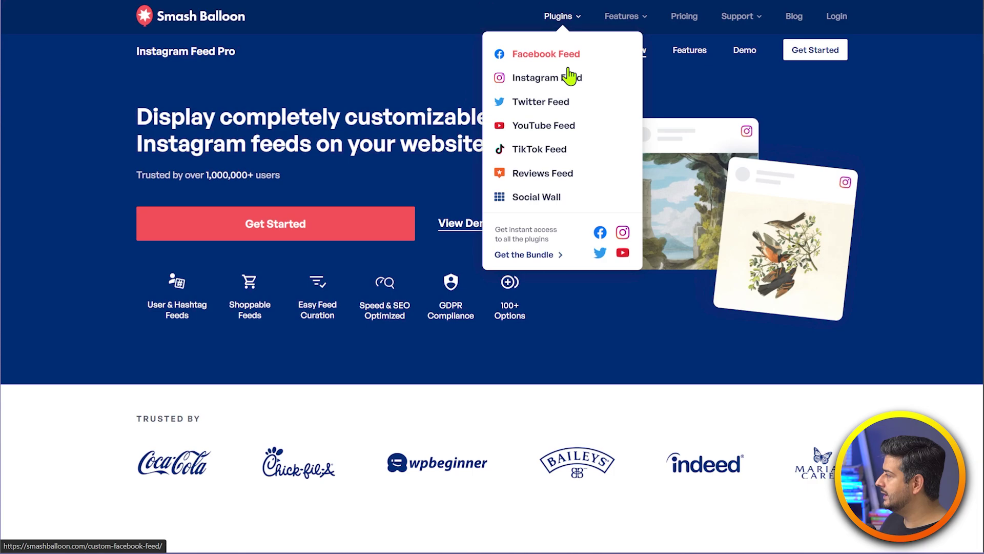